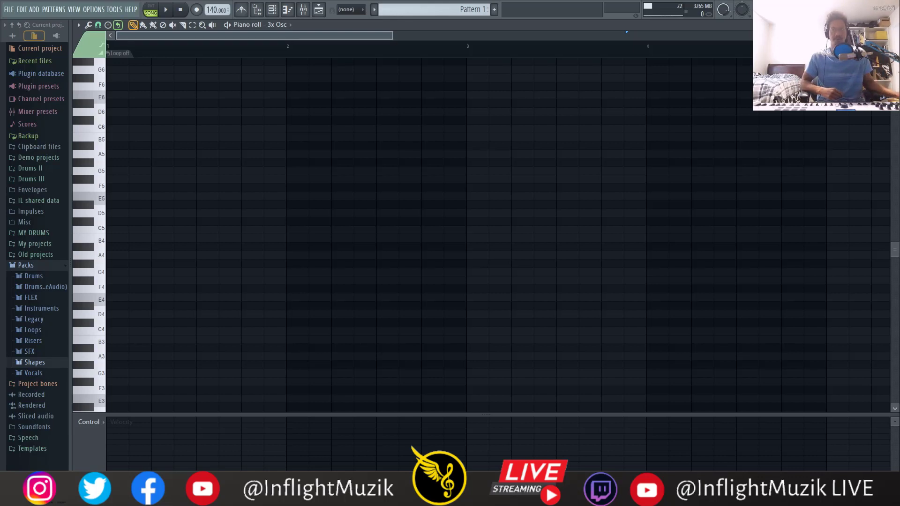
- Fill the HiHat channel with a hit on every second step and show its notes in the piano roll
key(F6)
right_click(309, 148)
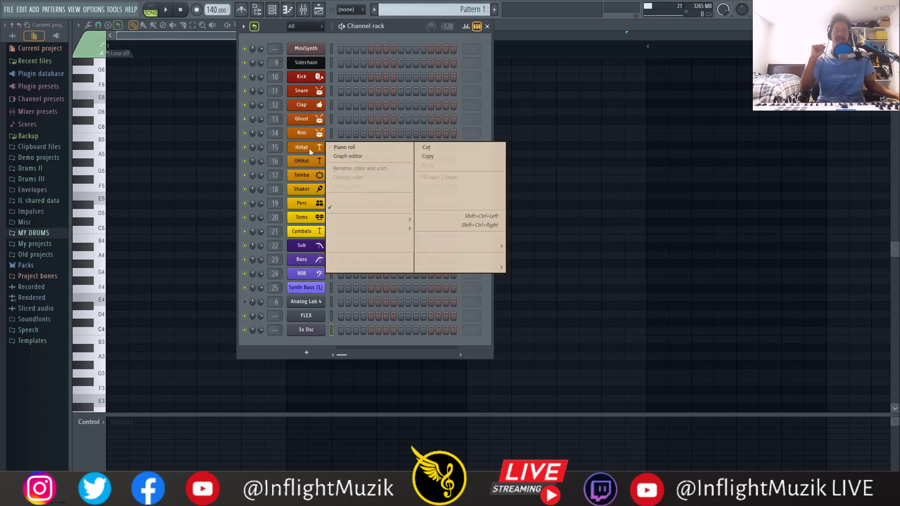
click(455, 179)
key(F6)
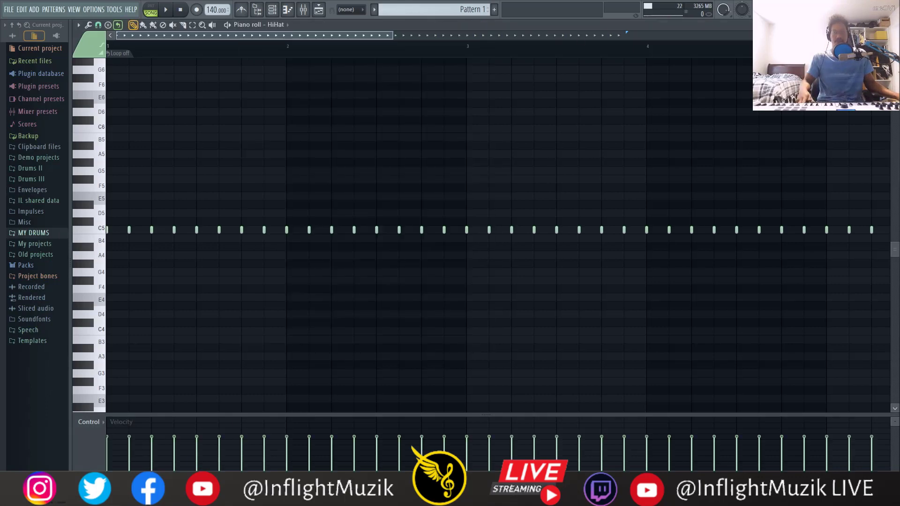
- Randomize the velocities of all HiHat notes, with the randomizer's Pattern section turned off
key(ctrl+a)
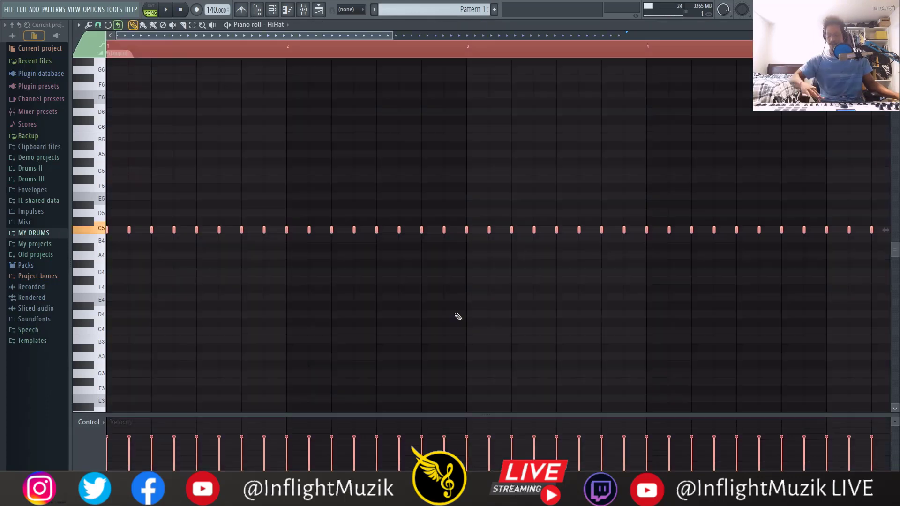
key(alt+r)
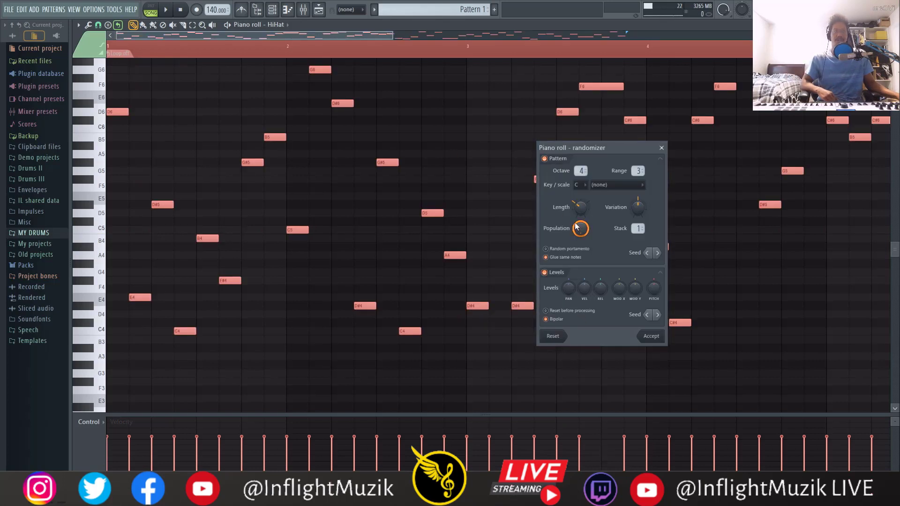
click(544, 159)
drag(581, 288, 581, 279)
key(Return)
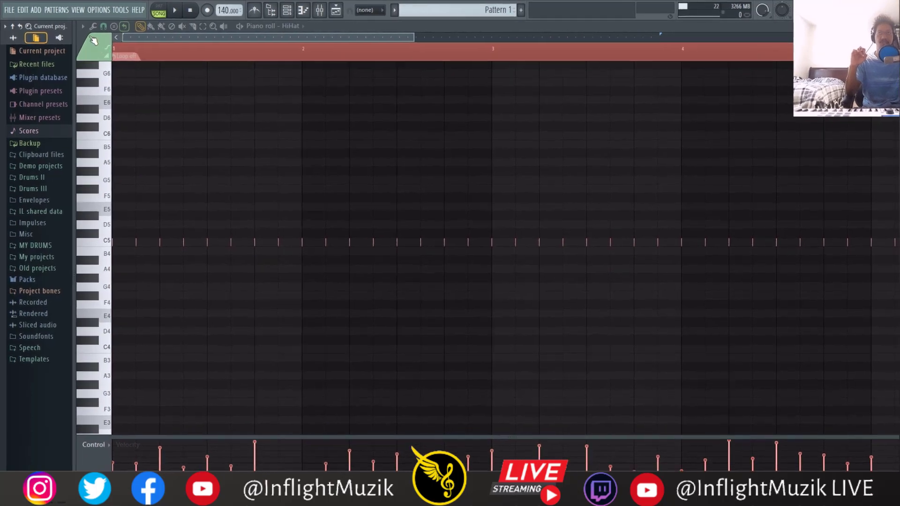
click(78, 25)
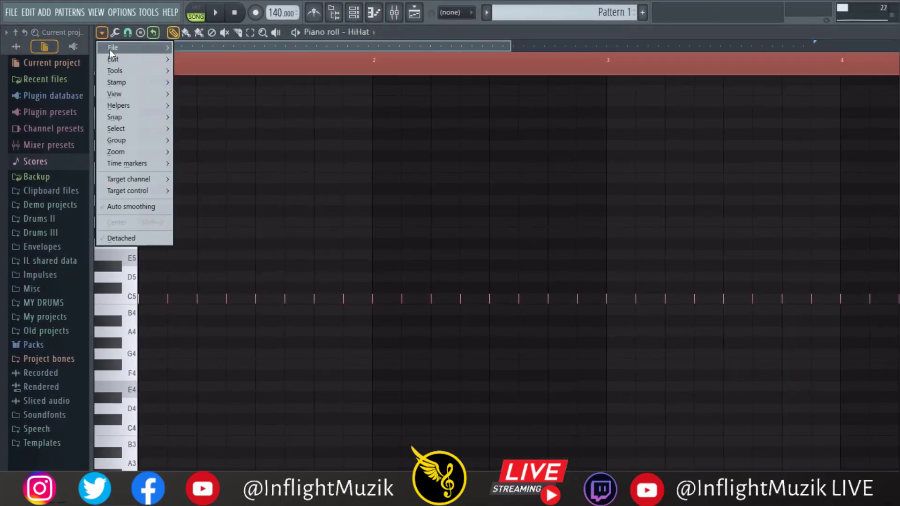
mouse_move(112, 49)
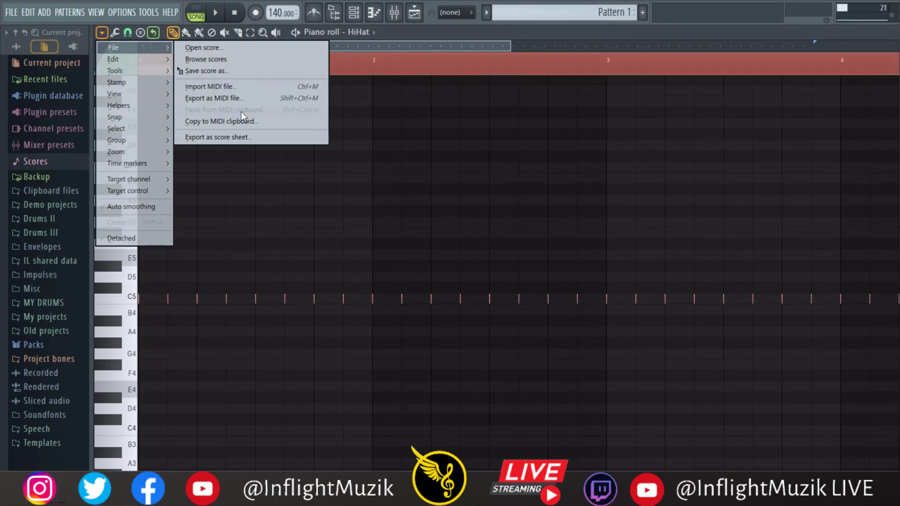
- Replace Patcher in slot 4 of the mixer's Master track with Gross Beat and reposition its window
click(394, 13)
click(304, 9)
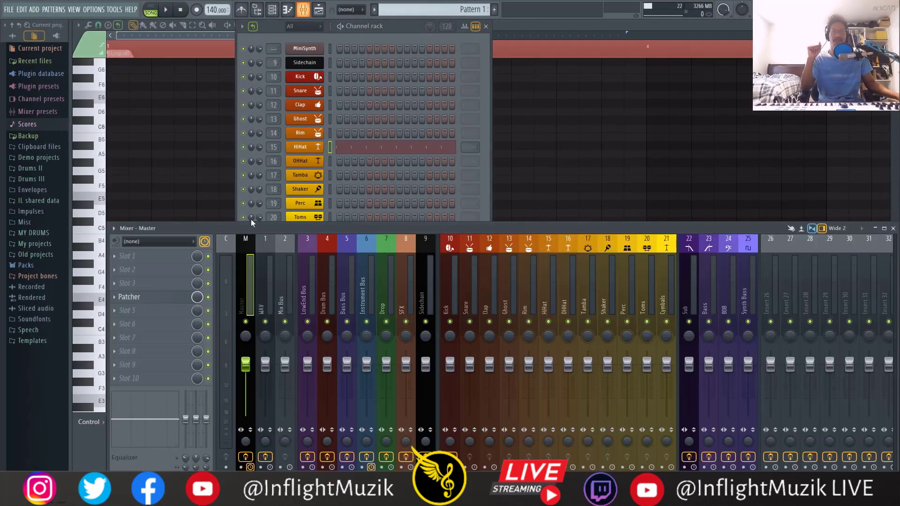
click(124, 283)
mouse_move(140, 283)
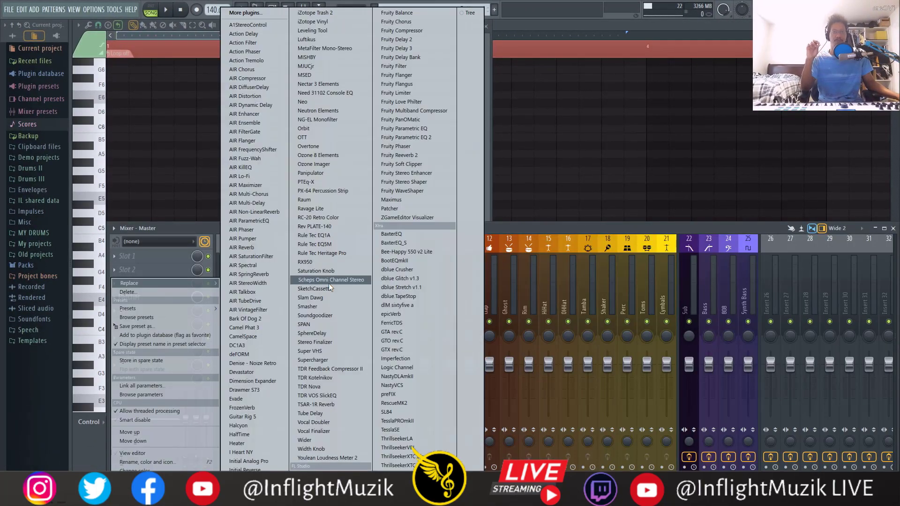
click(361, 261)
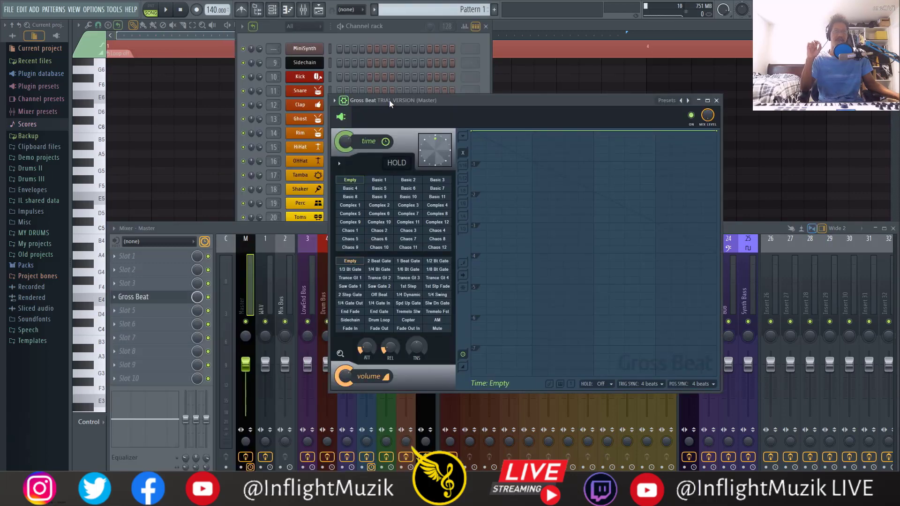
drag(389, 100, 367, 109)
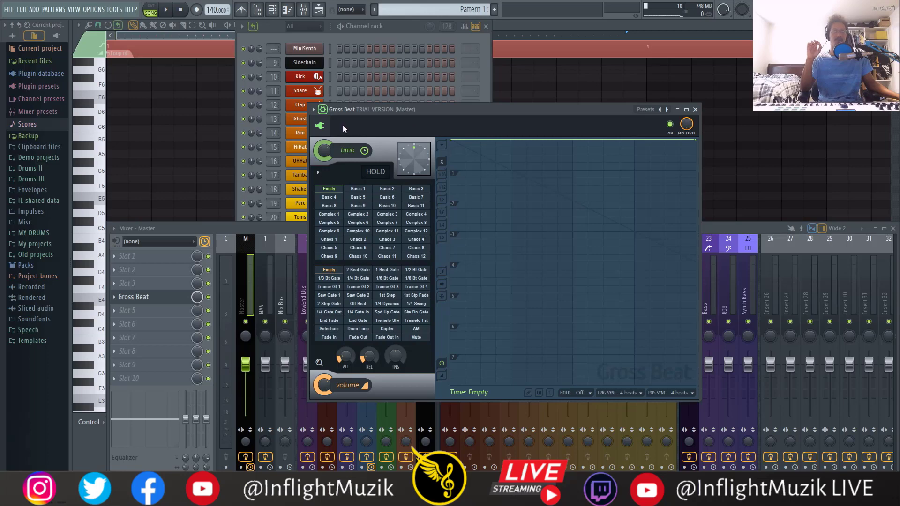
- Open the Analog Lab 4 channel and look through its plugin wrapper settings
key(F6)
click(306, 301)
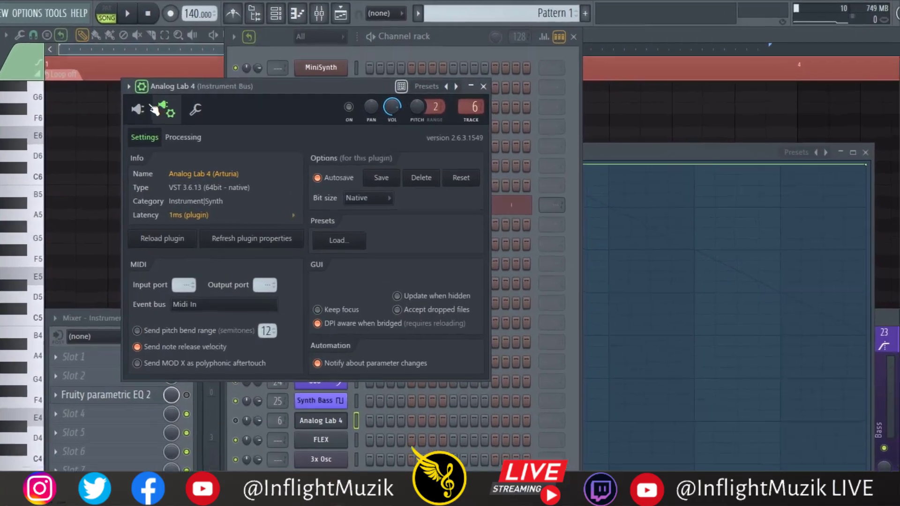
click(191, 82)
click(197, 84)
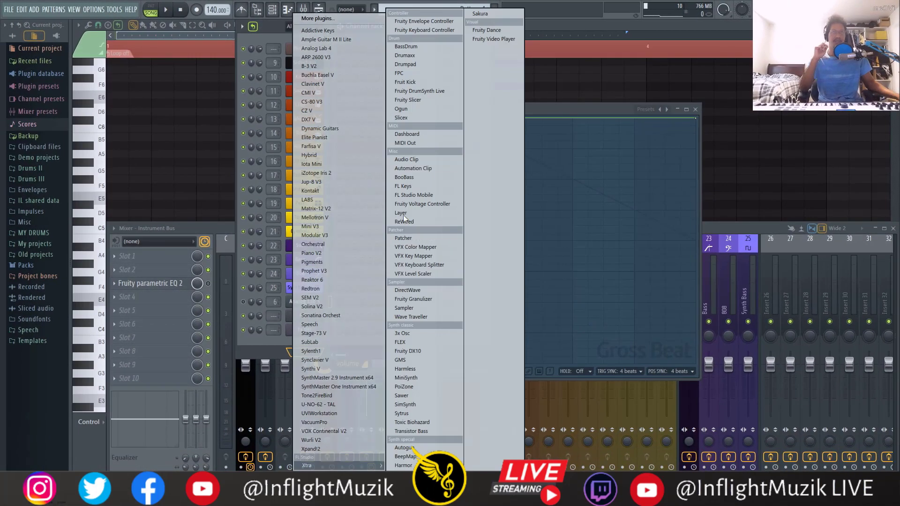
- Add a MIDI Out channel and move its window aside
click(367, 406)
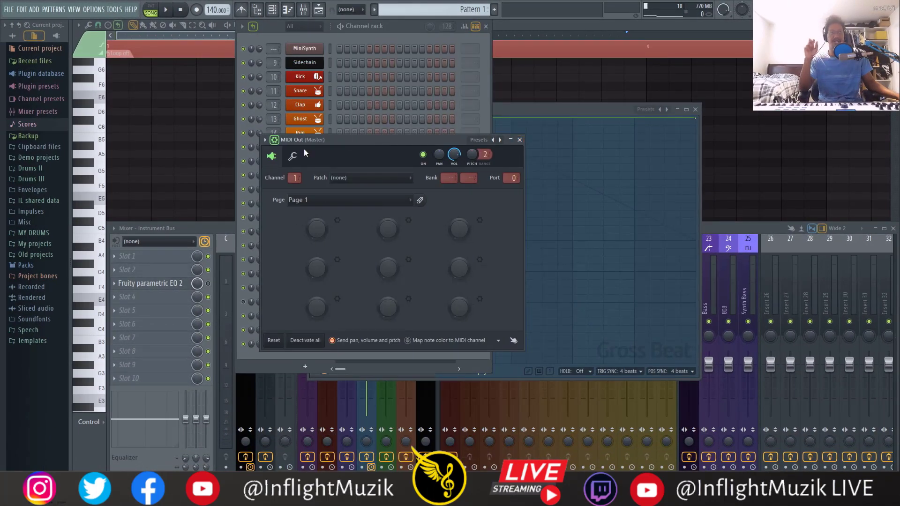
drag(334, 149, 468, 151)
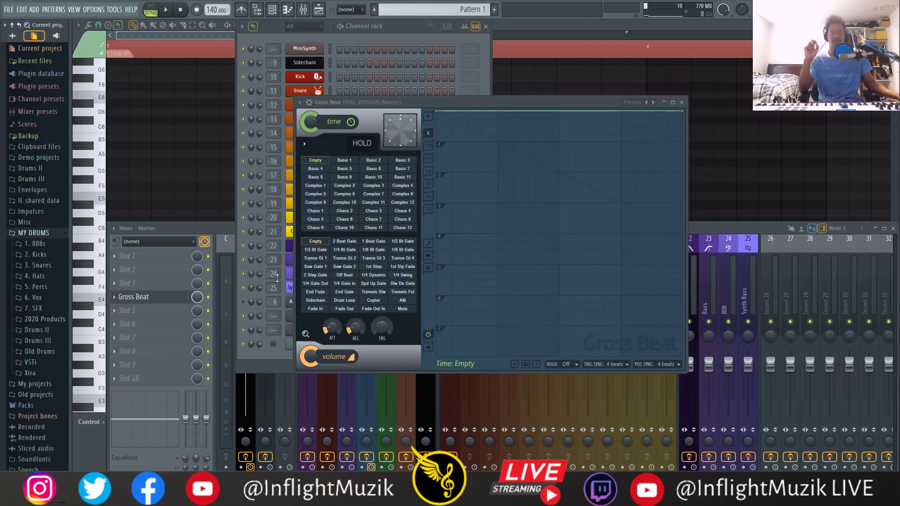
- Browse the 2020 Products folder in MY DRUMS to the Inflight Loops of the drum pack
click(14, 320)
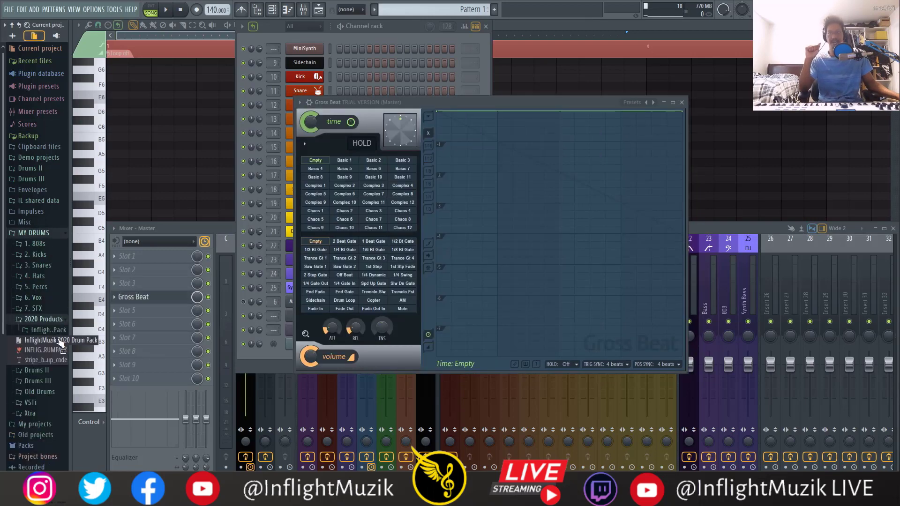
click(55, 330)
scroll(47, 337, down, 4)
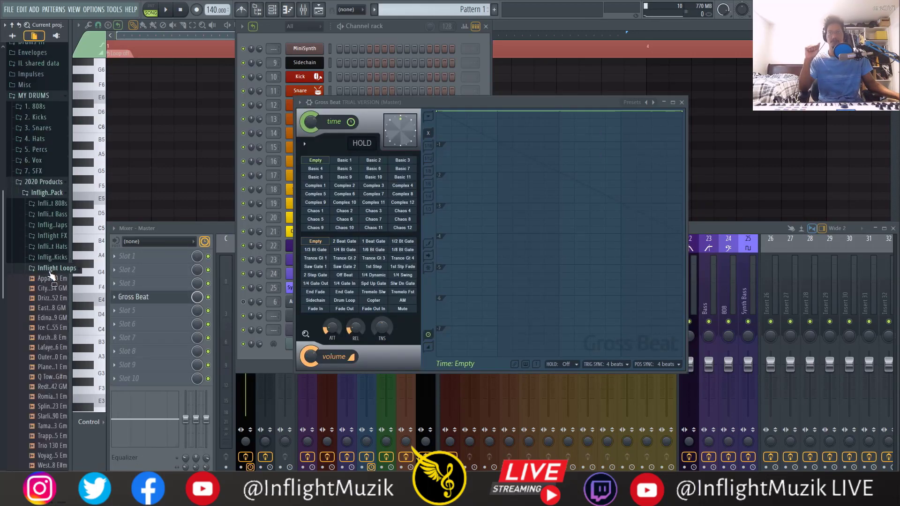
scroll(46, 397, down, 2)
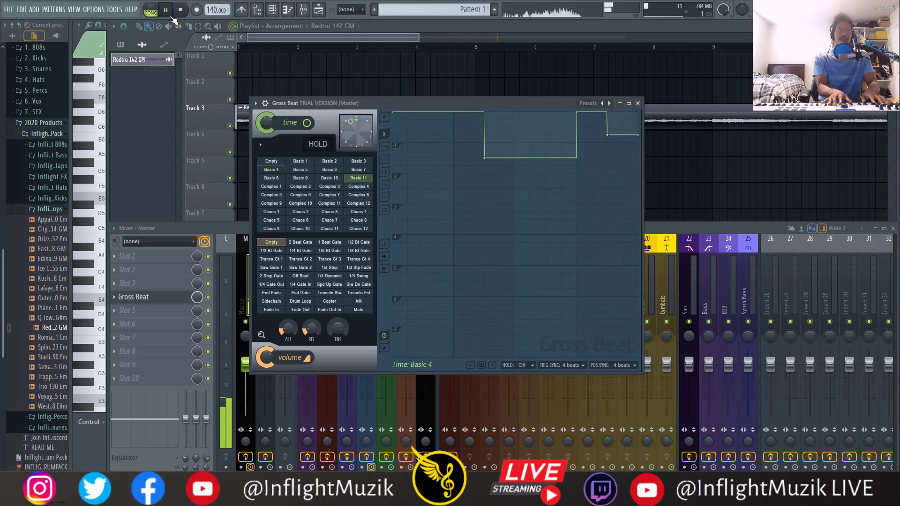
- Stop playback and reposition the Gross Beat window above the mixer
key(space)
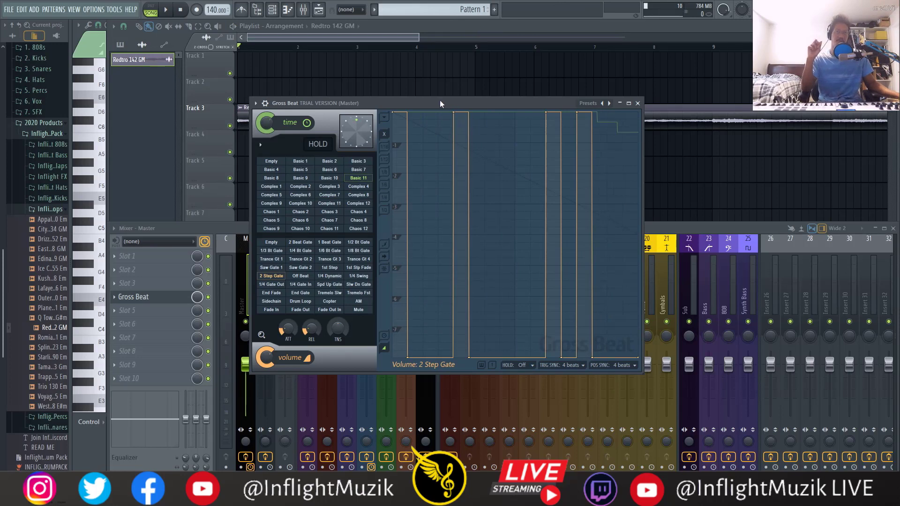
drag(440, 100, 443, 86)
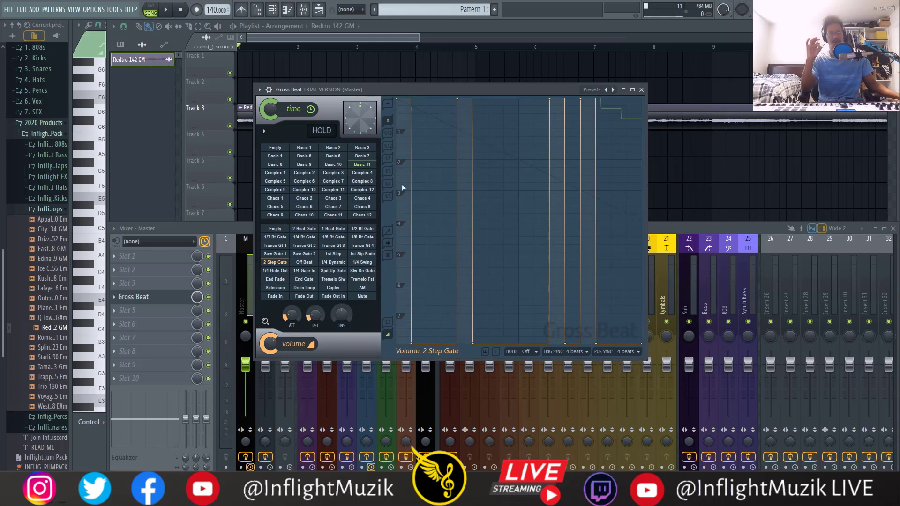
drag(428, 91, 412, 94)
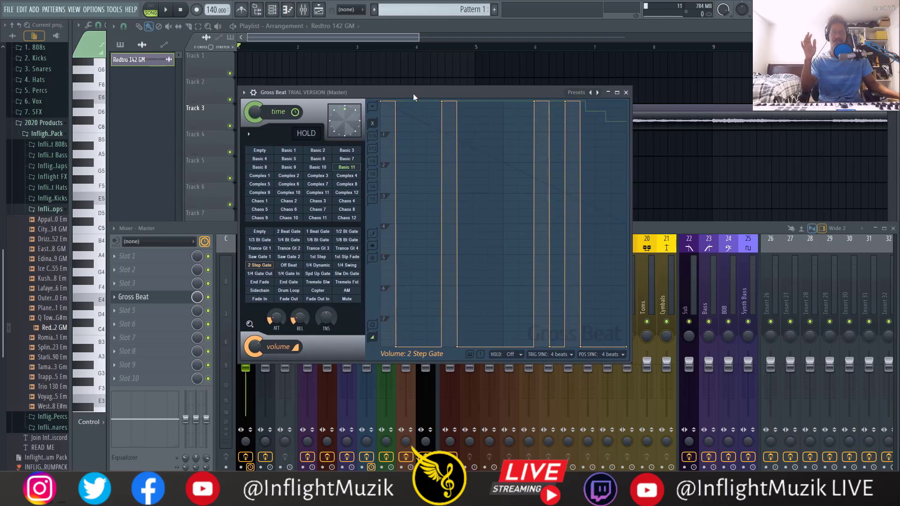
- Switch the channel rack filter from Audio to All and open the MIDI Out channel
click(272, 9)
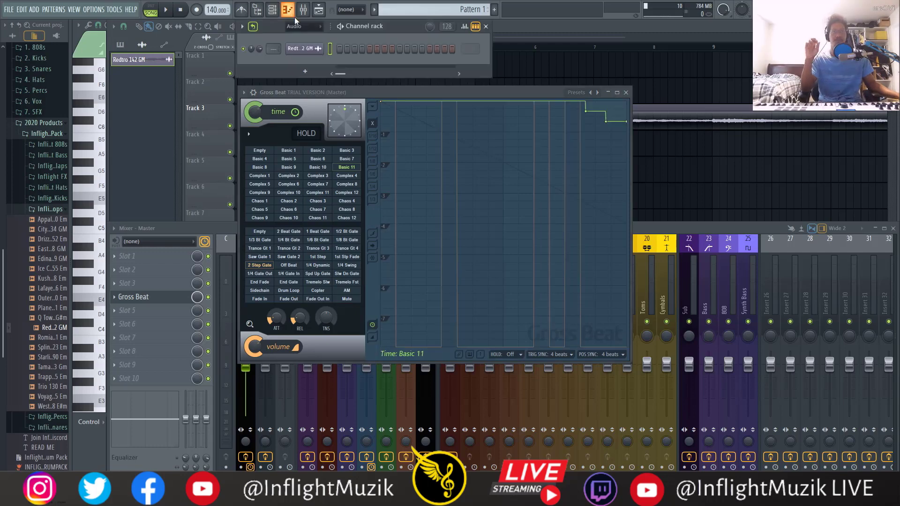
click(305, 27)
click(303, 37)
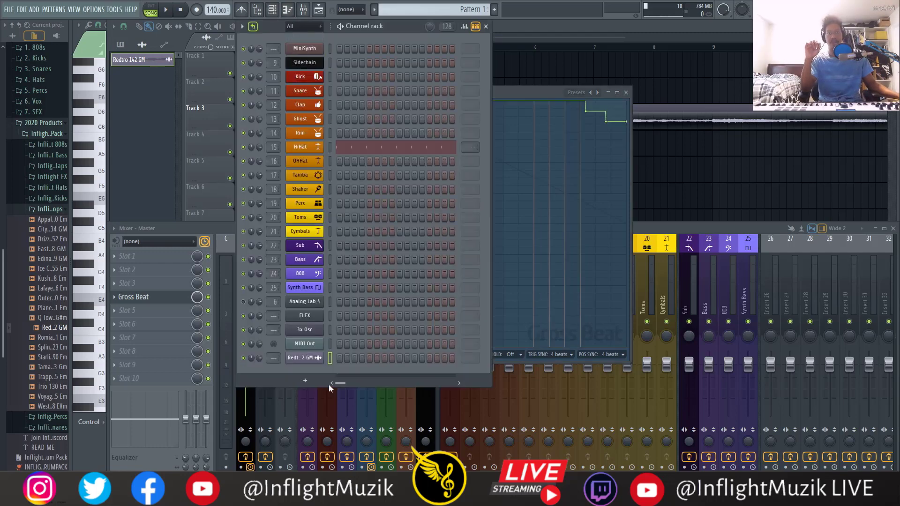
click(316, 343)
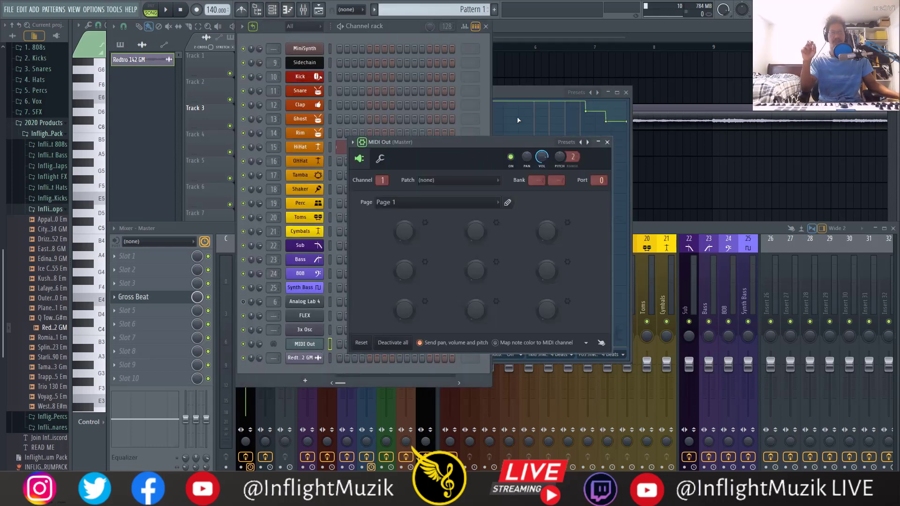
- Open the MIDI Out channel in the piano roll and place notes A4, B4, D5 and F#5 across bars 1 and 2
right_click(313, 346)
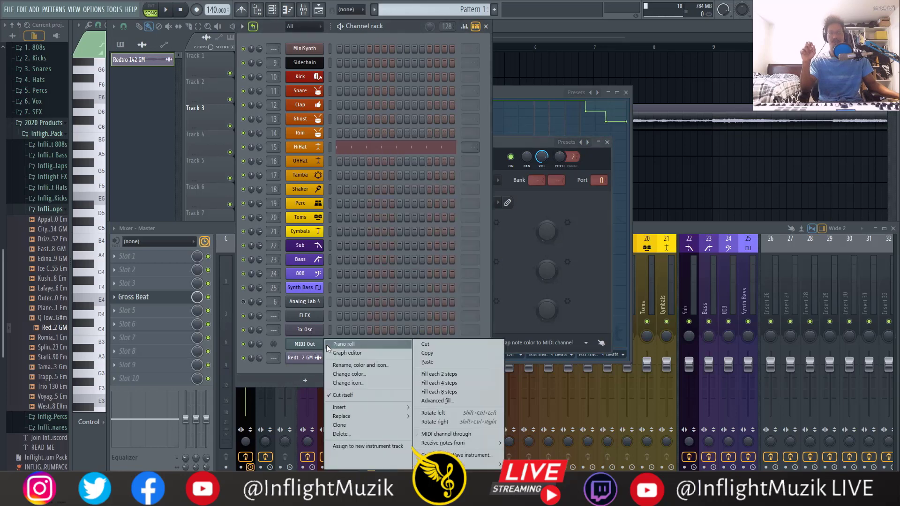
click(347, 343)
click(118, 256)
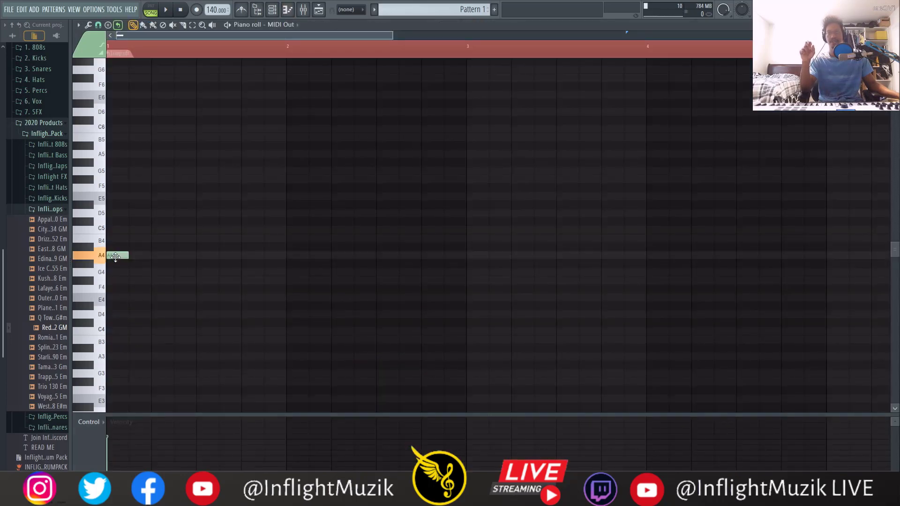
click(221, 238)
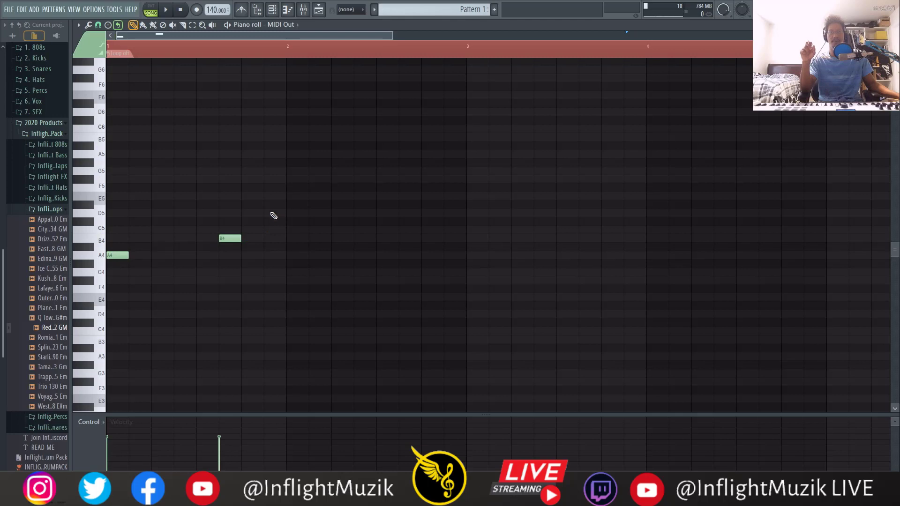
click(266, 213)
click(361, 179)
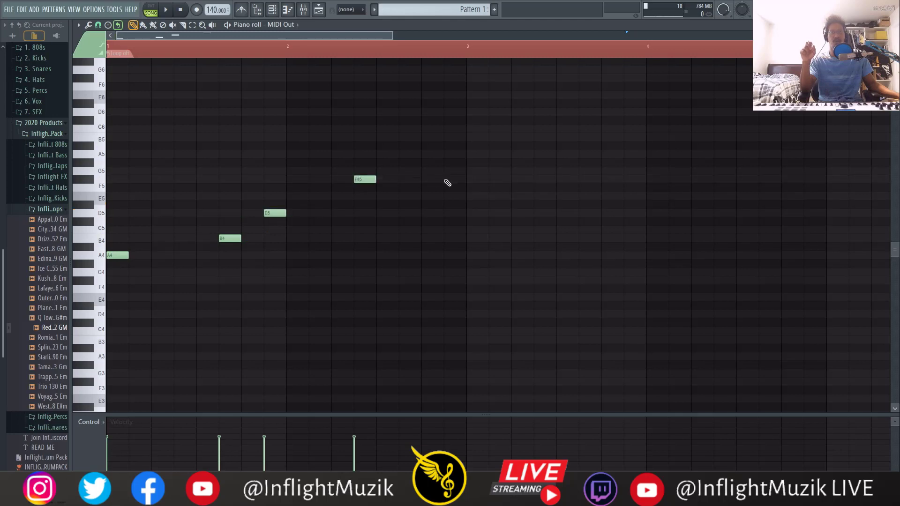
- Check the MIDI Out notes in the channel rack and the Gross Beat window over the mixer
click(274, 11)
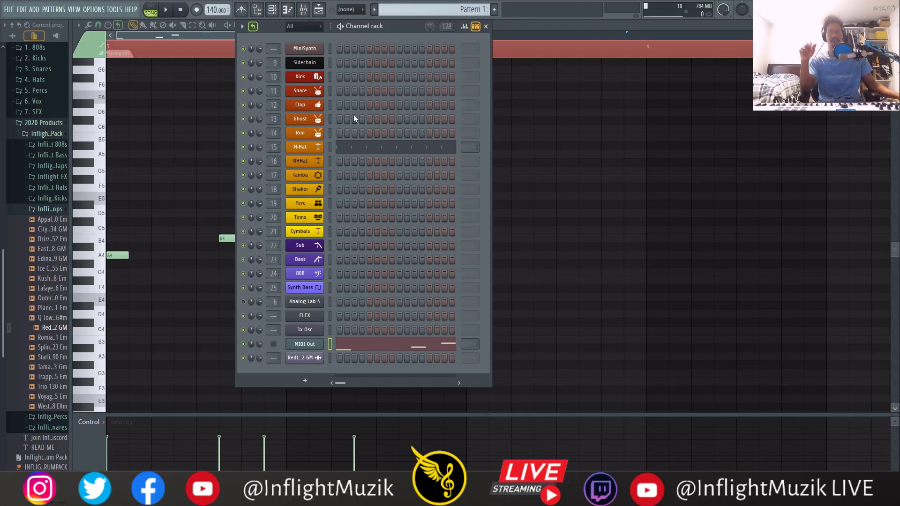
key(F6)
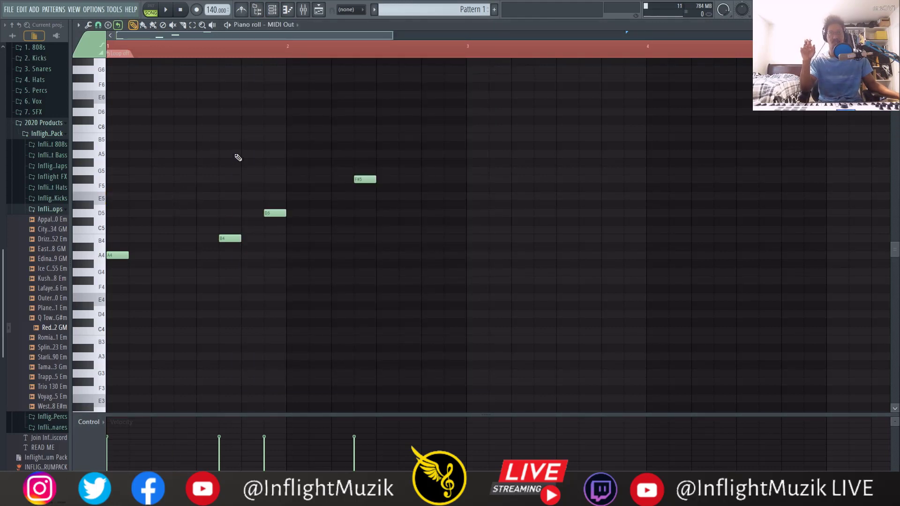
key(F9)
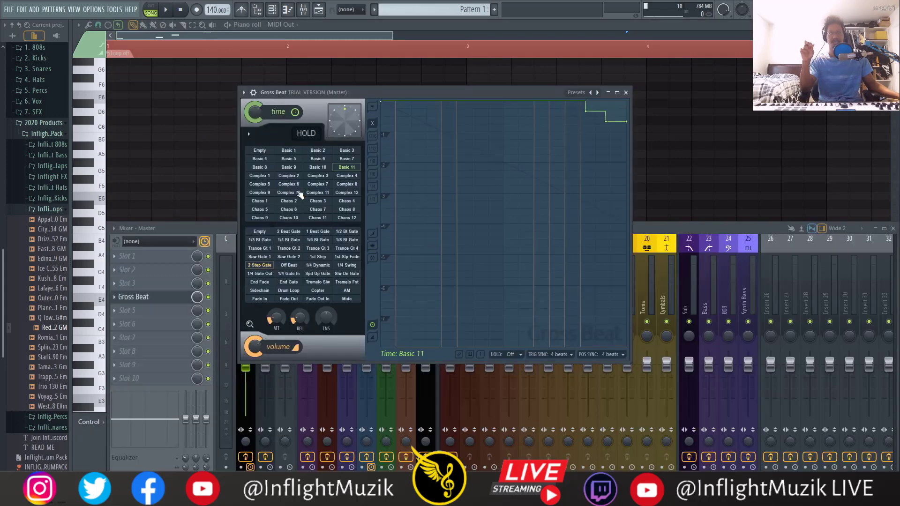
key(F9)
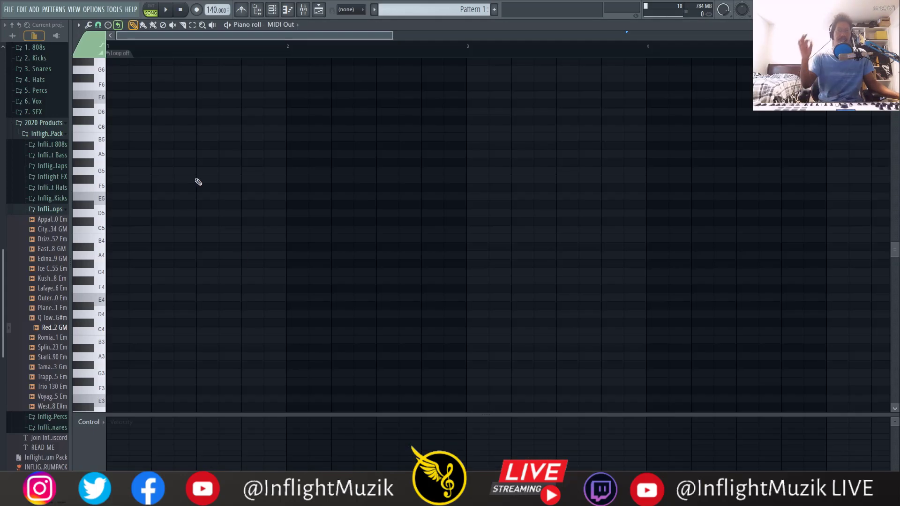
- Collapse the loops, drum pack and MY DRUMS folders in the browser
click(63, 213)
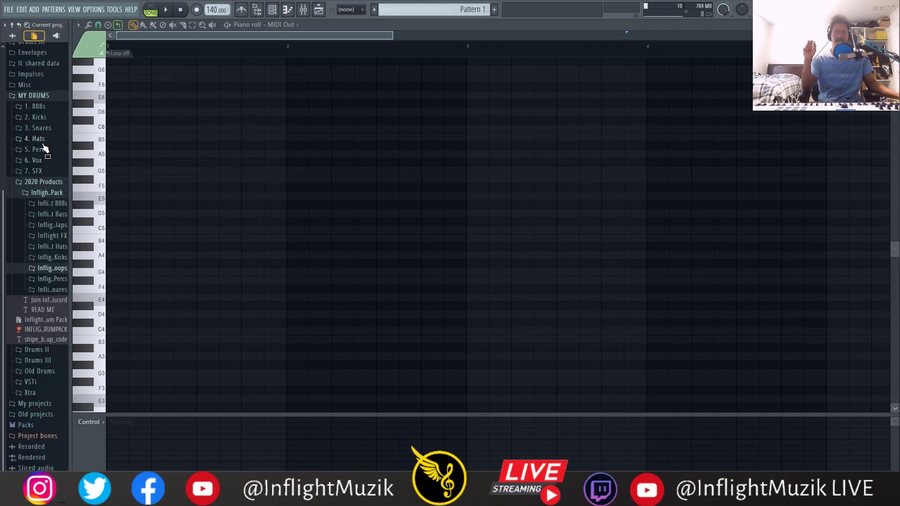
click(59, 194)
click(45, 213)
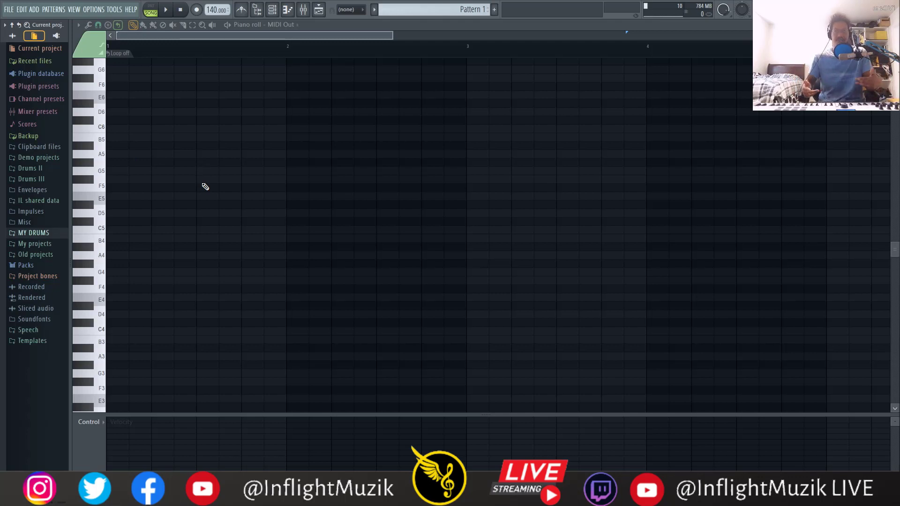
- Set the root note of the piano roll's scale highlighting to E
click(79, 27)
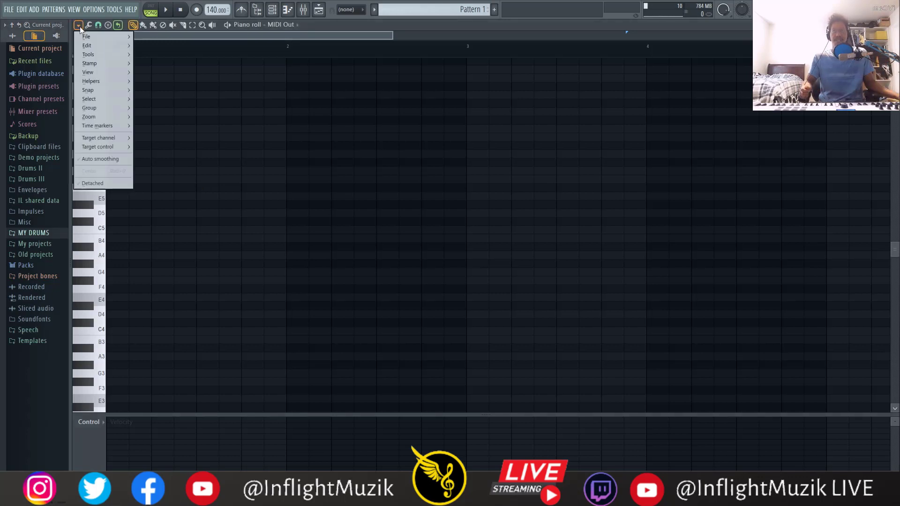
mouse_move(99, 74)
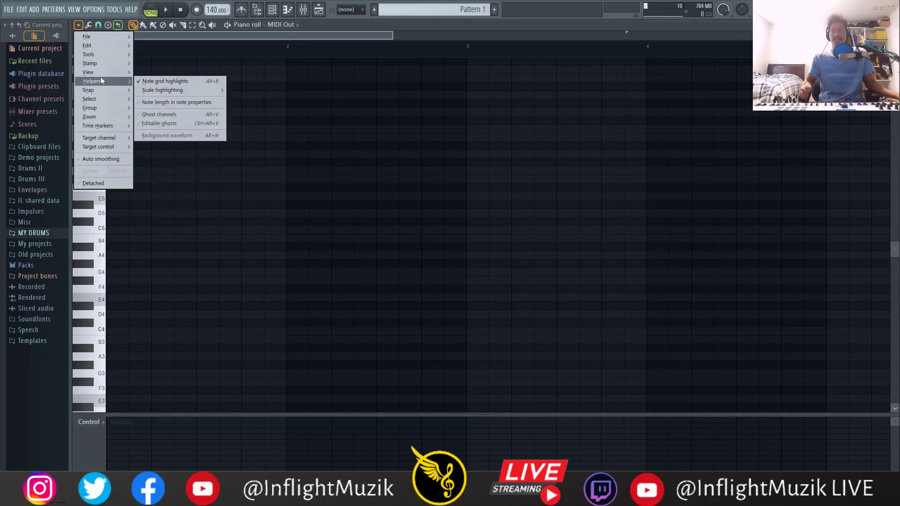
mouse_move(209, 88)
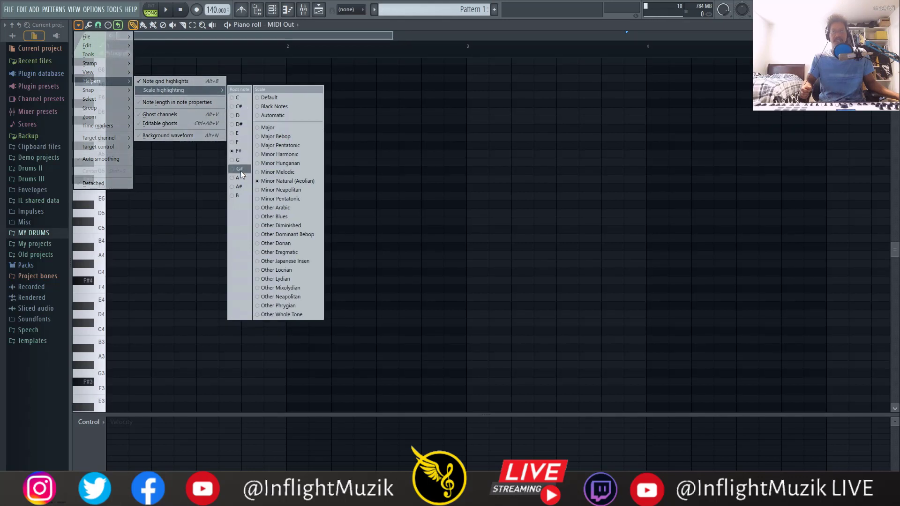
click(239, 159)
click(243, 143)
click(243, 136)
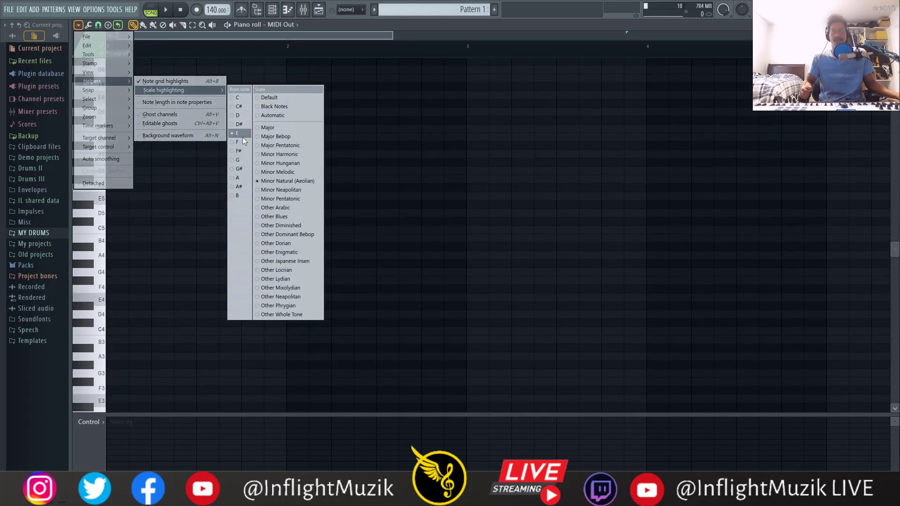
click(385, 23)
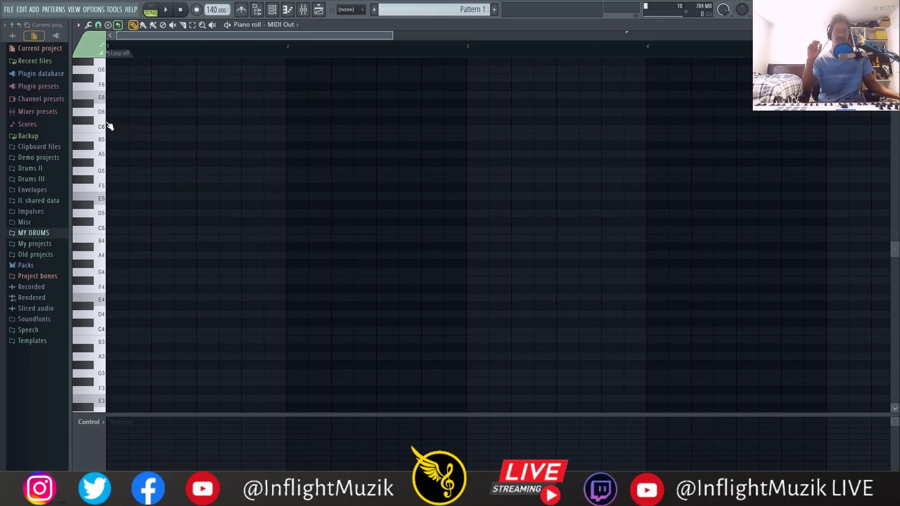
- Place an ascending run of notes G5, A5, B5 and C#6 across bar 1 of the MIDI Out piano roll
click(89, 121)
click(91, 93)
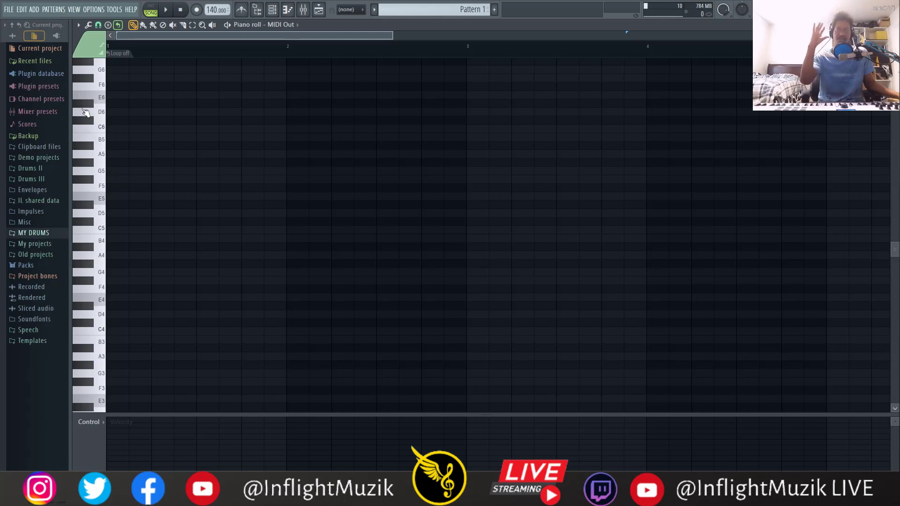
click(113, 171)
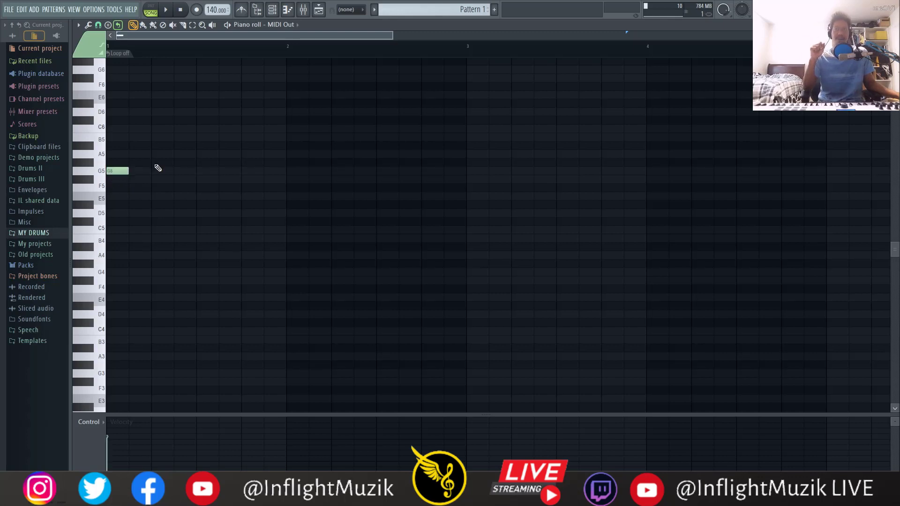
click(175, 154)
click(224, 137)
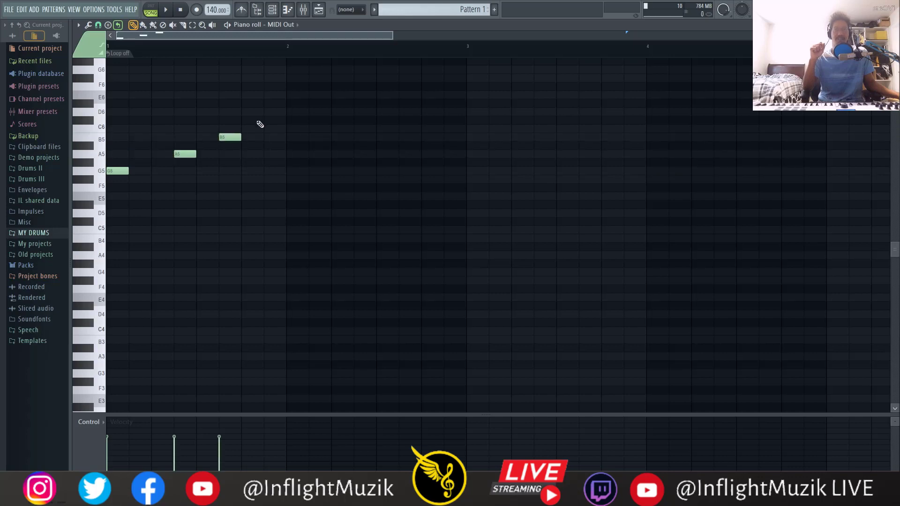
click(268, 120)
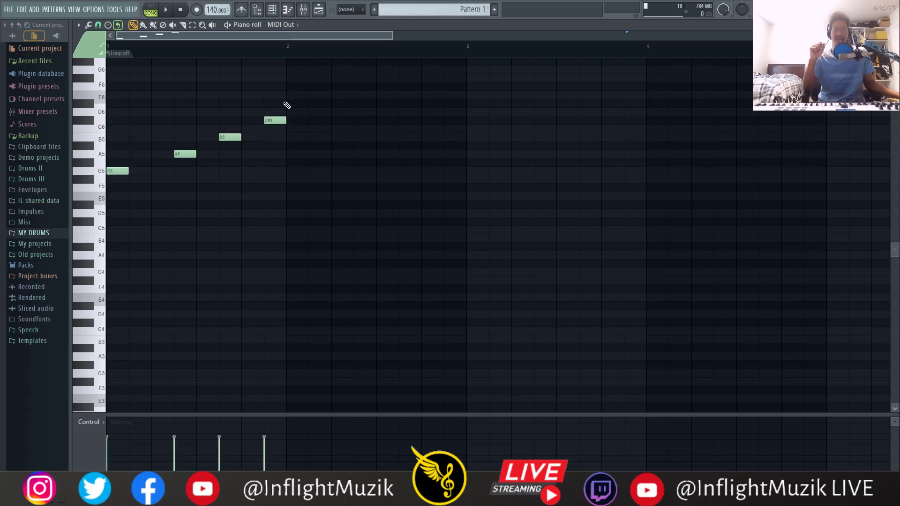
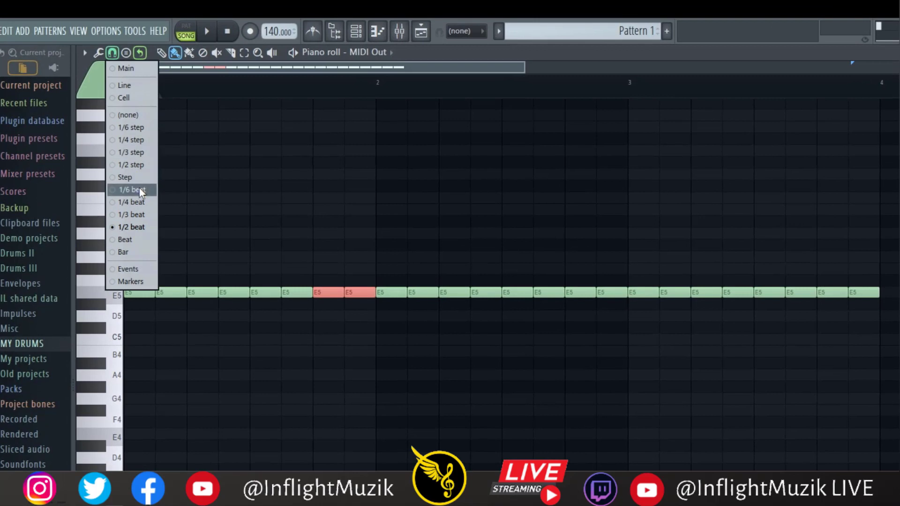
- Set the piano roll snap to 1/6 beat and chop the two selected E5 notes at the end of bar 1
click(139, 189)
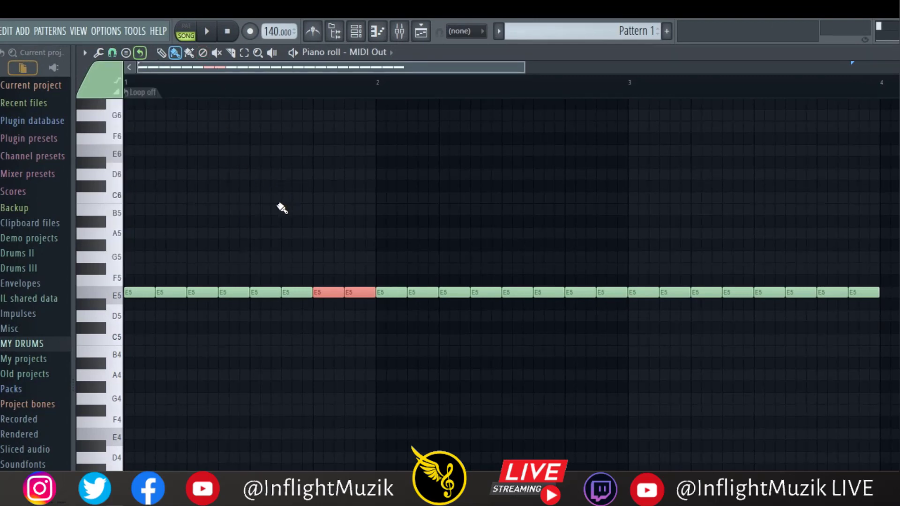
key(ctrl+u)
- Paint a trial run of B4 notes from bar 2 into bar 3 and delete it
drag(491, 352, 744, 374)
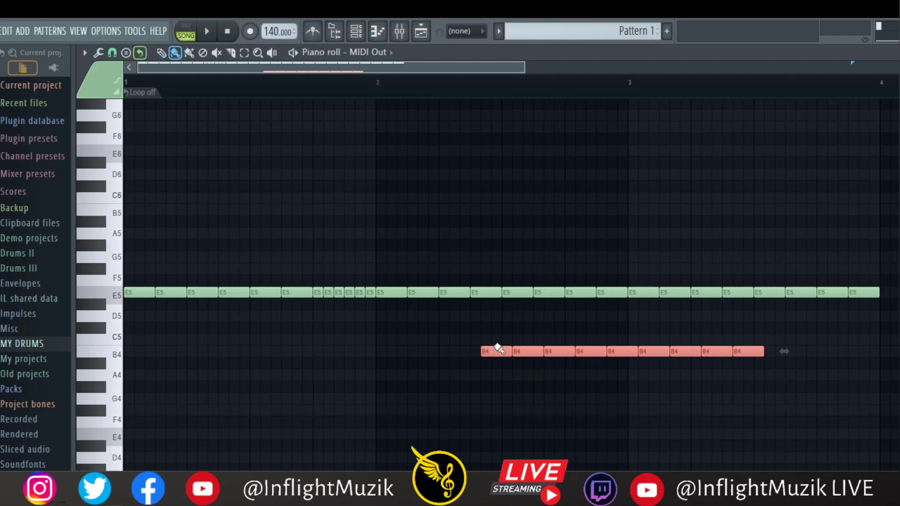
right_click(485, 351)
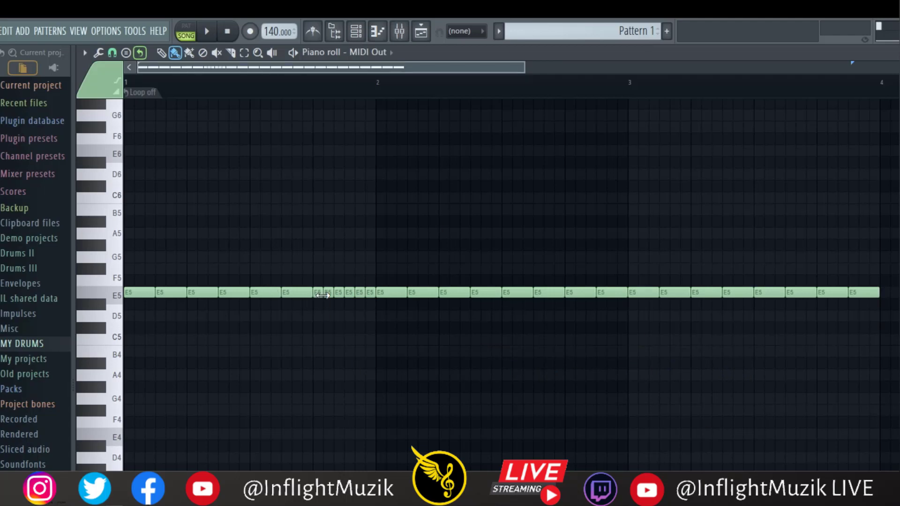
- Set both the piano roll snap and the stock note length to 1/6 beat
click(113, 55)
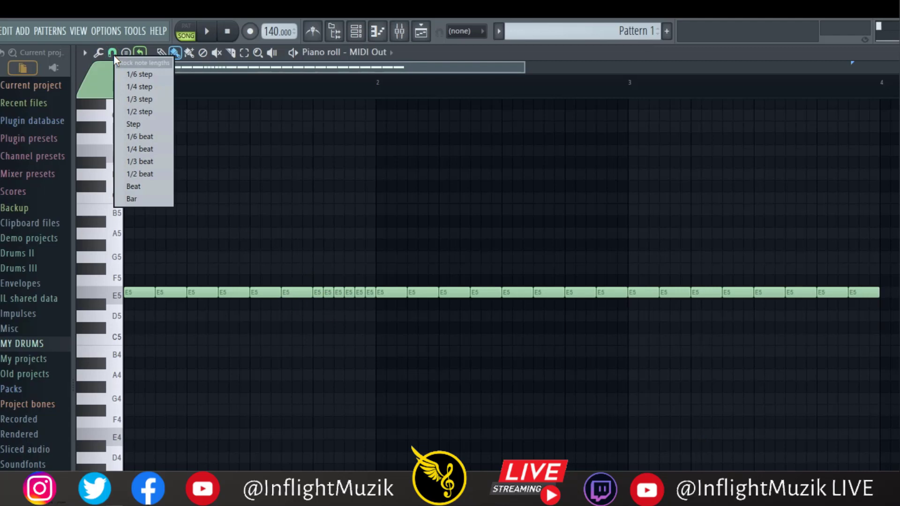
click(142, 136)
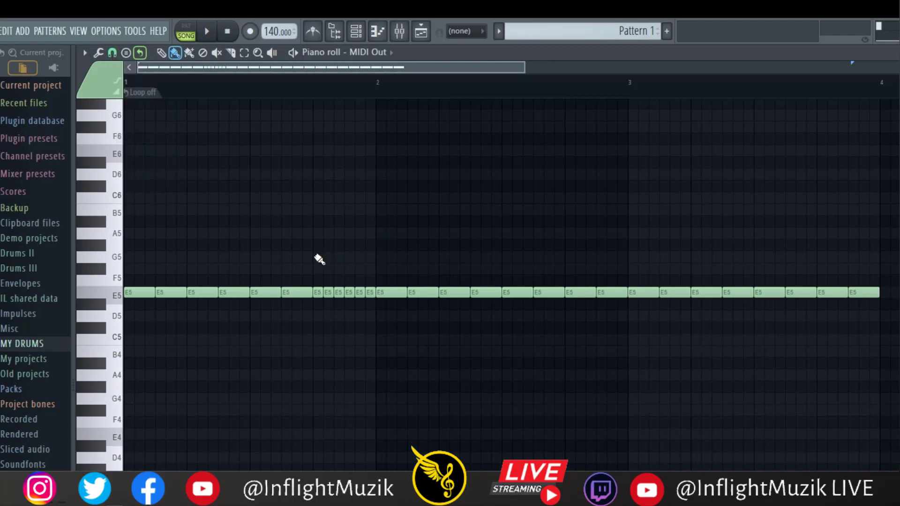
mouse_move(318, 261)
mouse_down()
mouse_move(489, 277)
mouse_move(496, 259)
mouse_move(361, 258)
mouse_move(412, 279)
mouse_move(401, 264)
mouse_move(293, 234)
mouse_up()
click(112, 52)
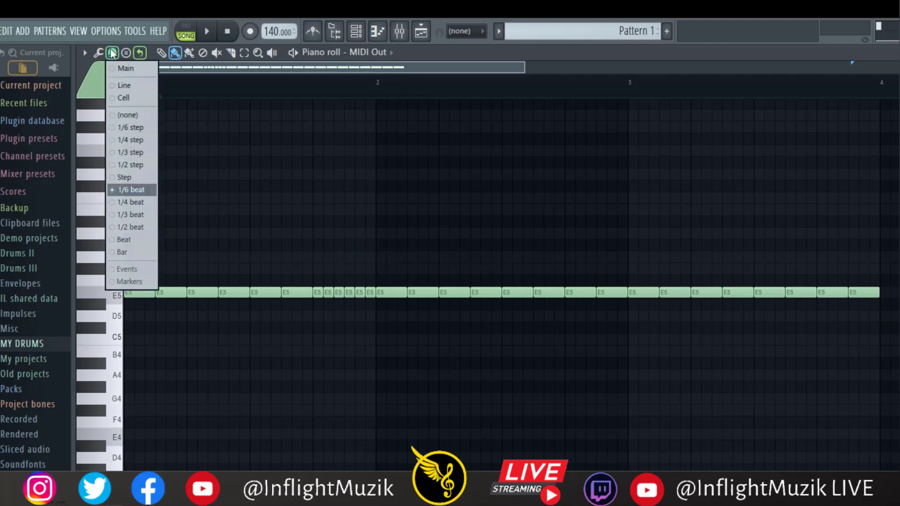
click(134, 192)
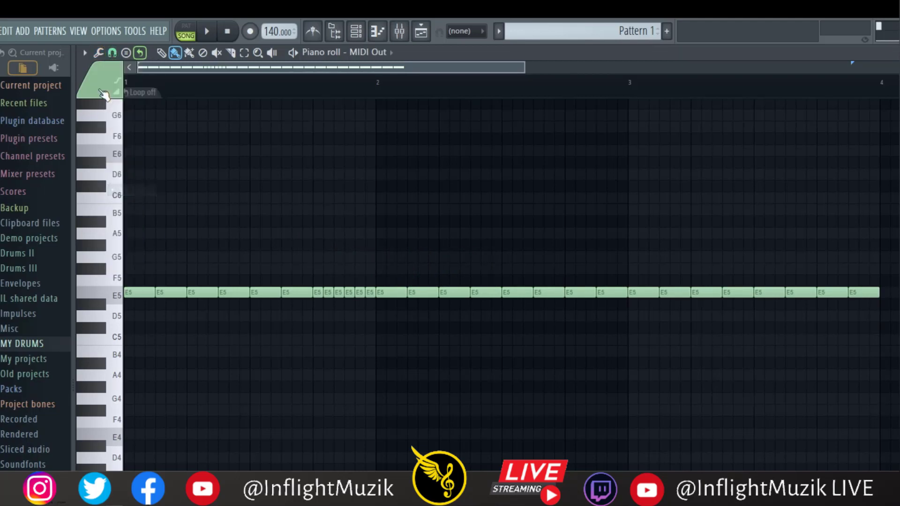
click(112, 53)
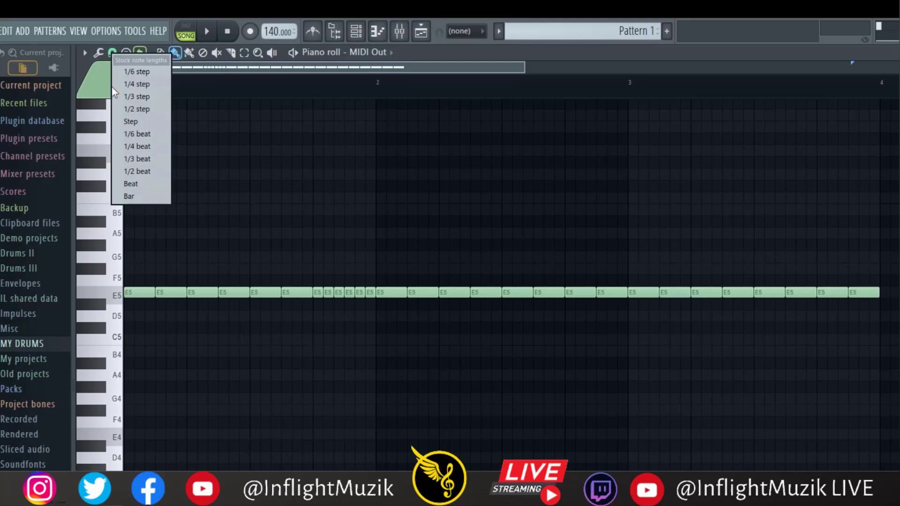
click(133, 136)
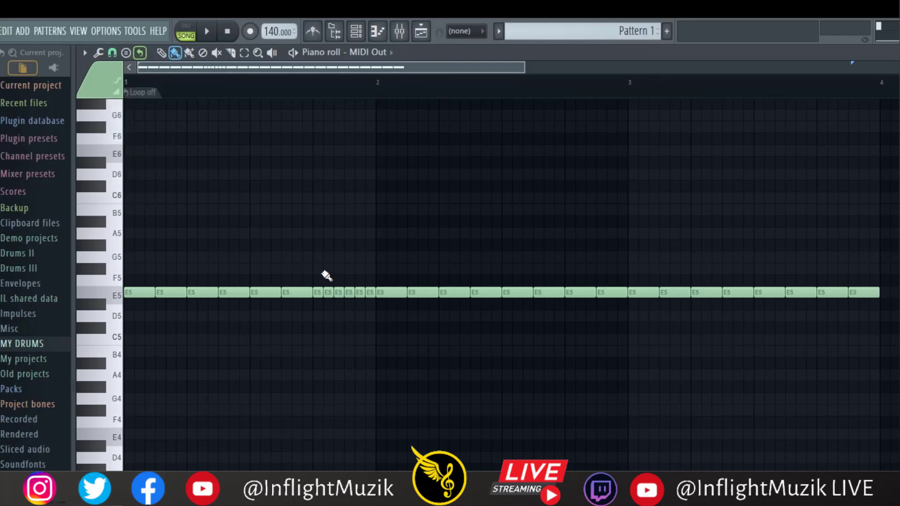
- Preview the chopper on the first two E5 notes of bar 2 and close it without accepting
drag(395, 263, 423, 339)
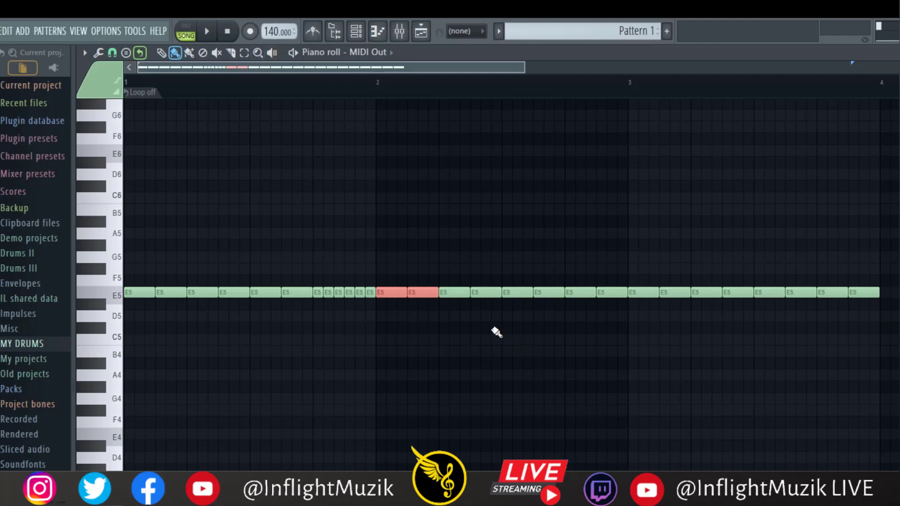
key(alt+u)
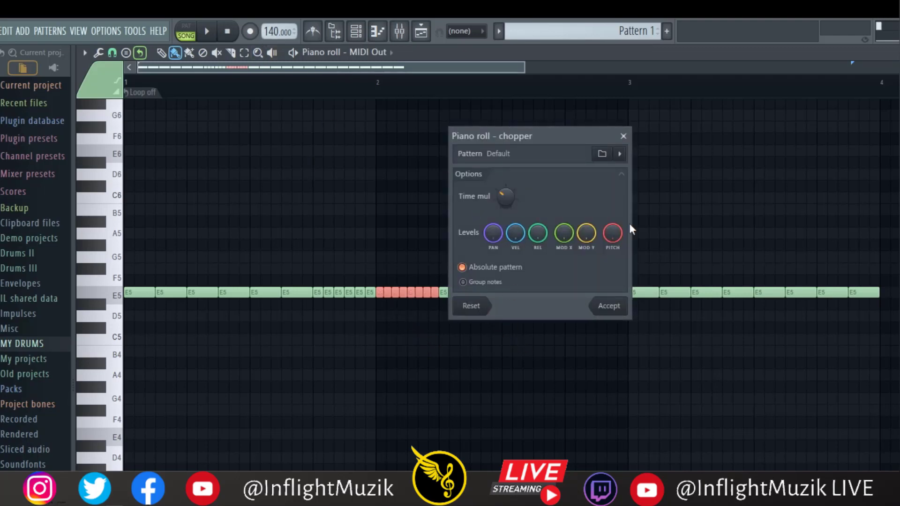
click(623, 136)
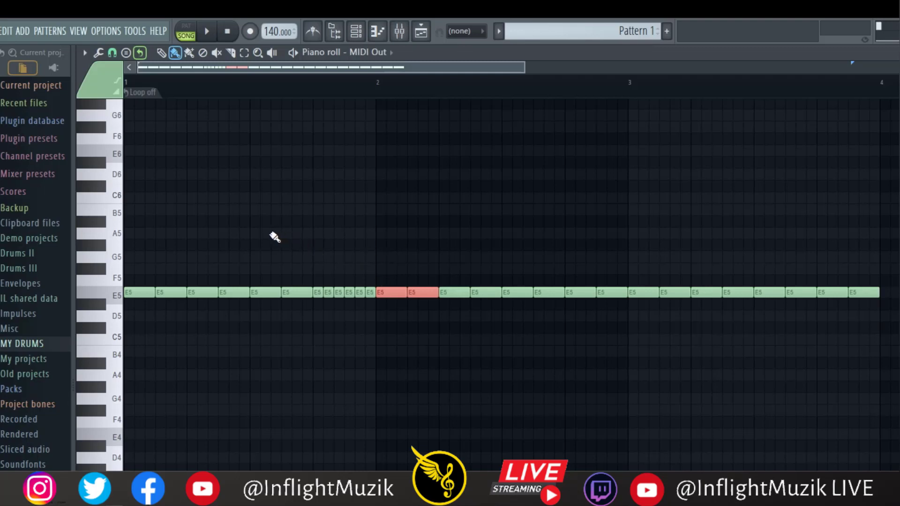
- Paint runs of 1/6-beat notes on A5, B5, C6 and G5 above the E5 row across bars 1 to 3
drag(273, 234, 394, 234)
drag(464, 211, 576, 211)
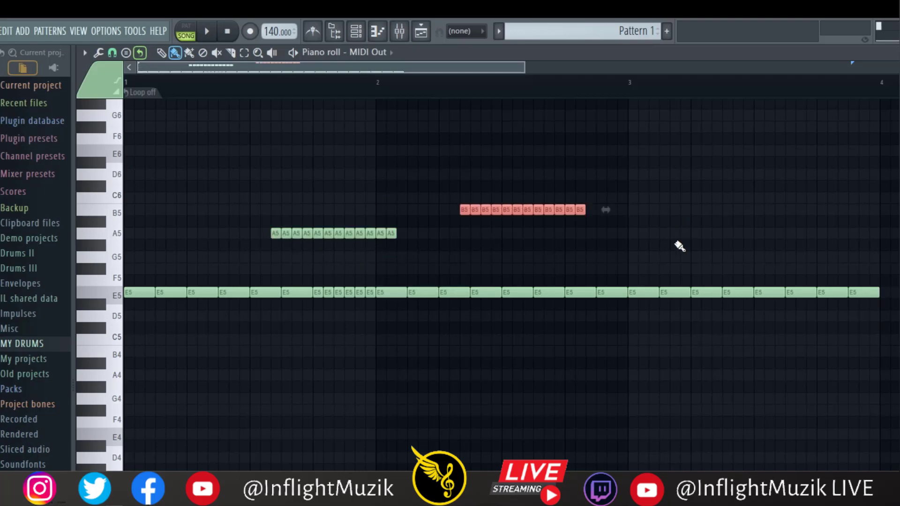
drag(652, 198, 728, 198)
mouse_move(589, 258)
mouse_down()
mouse_move(703, 279)
mouse_move(709, 262)
mouse_up()
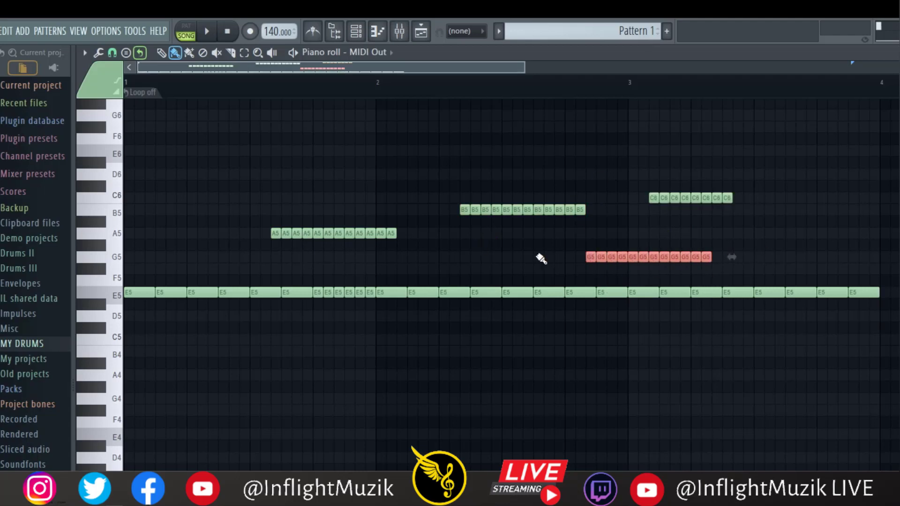
click(113, 53)
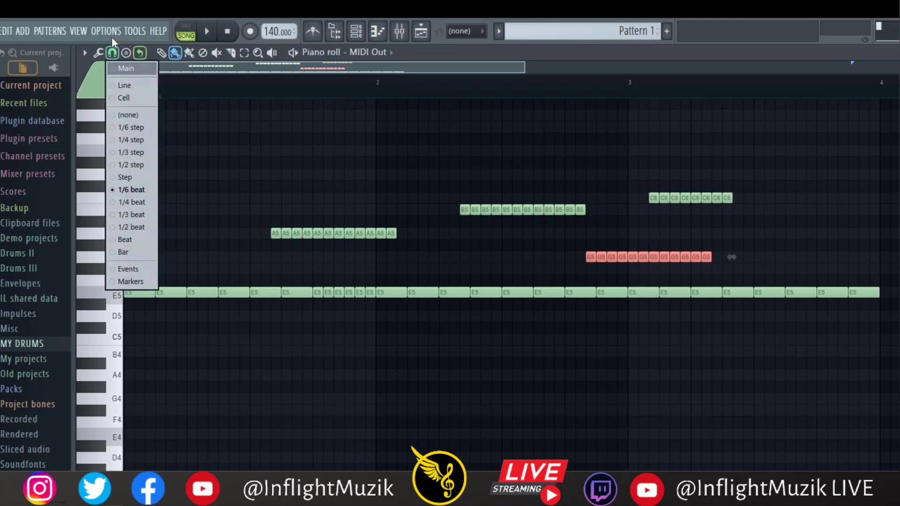
click(104, 55)
right_click(113, 54)
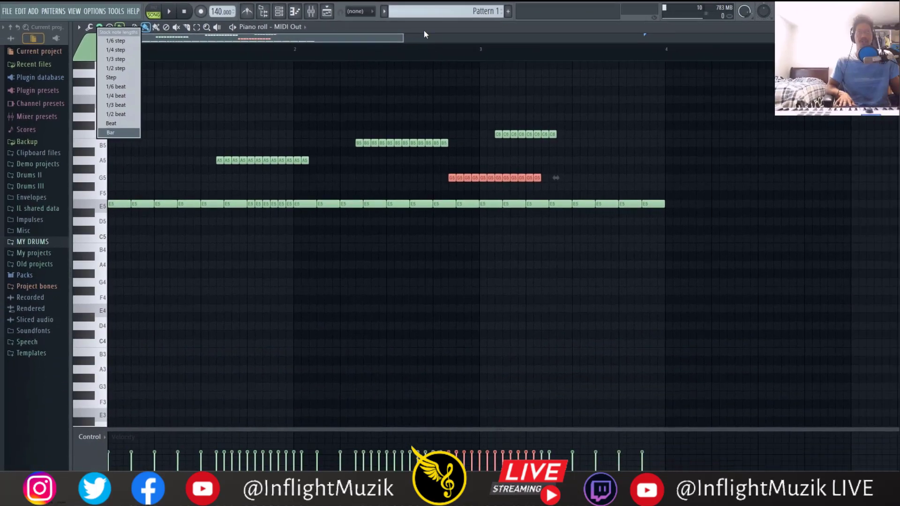
click(502, 78)
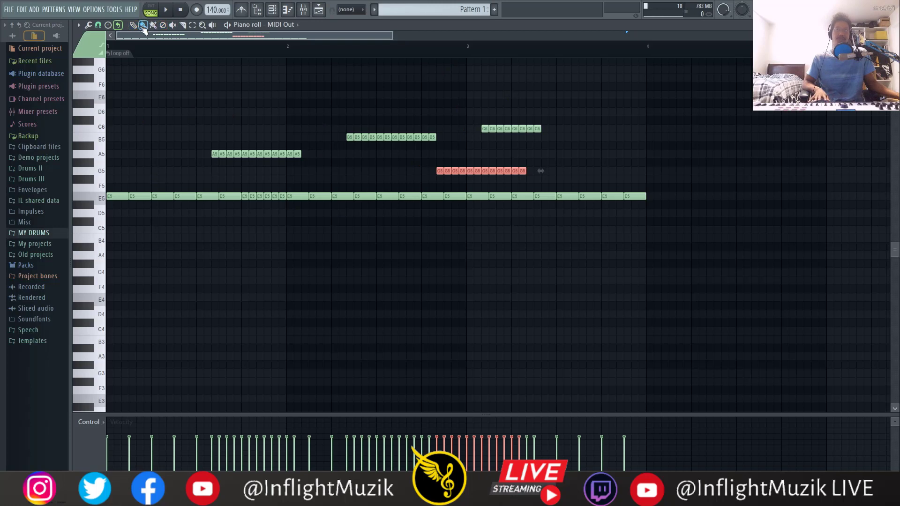
- Paint short runs of 1/6-beat notes on C5, F#4, A#4, C#5 and G#4 below the E5 row across bars 1 to 3
drag(169, 230, 219, 230)
drag(258, 280, 308, 280)
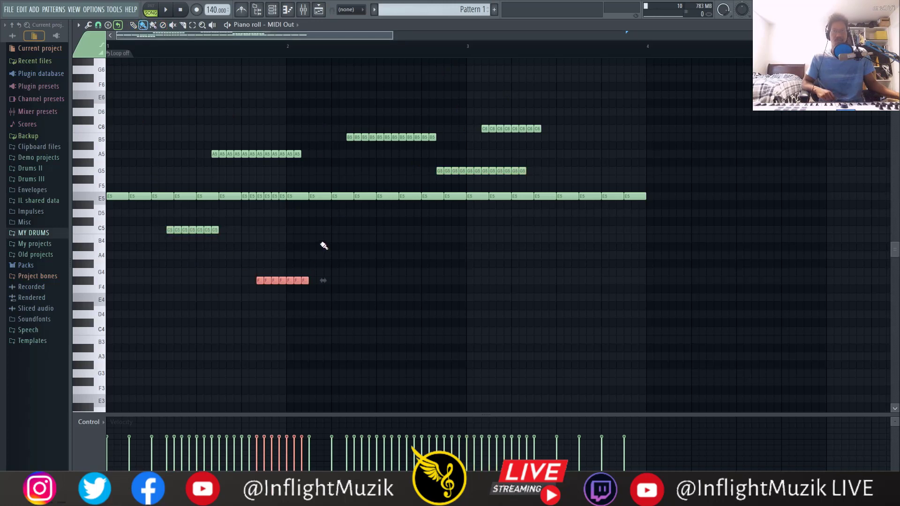
drag(317, 246, 390, 246)
drag(422, 221, 466, 221)
drag(475, 263, 496, 263)
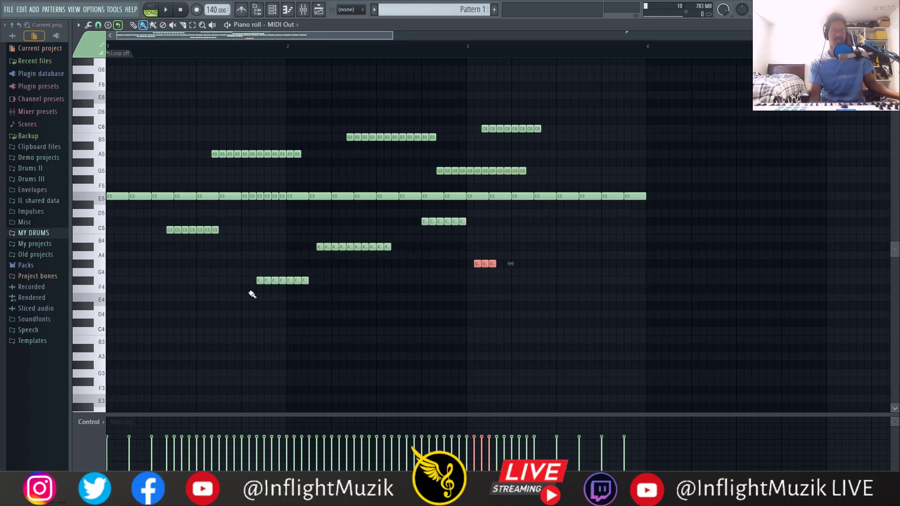
- Open the playlist and set its snap to Line with the Paint tool active
key(F5)
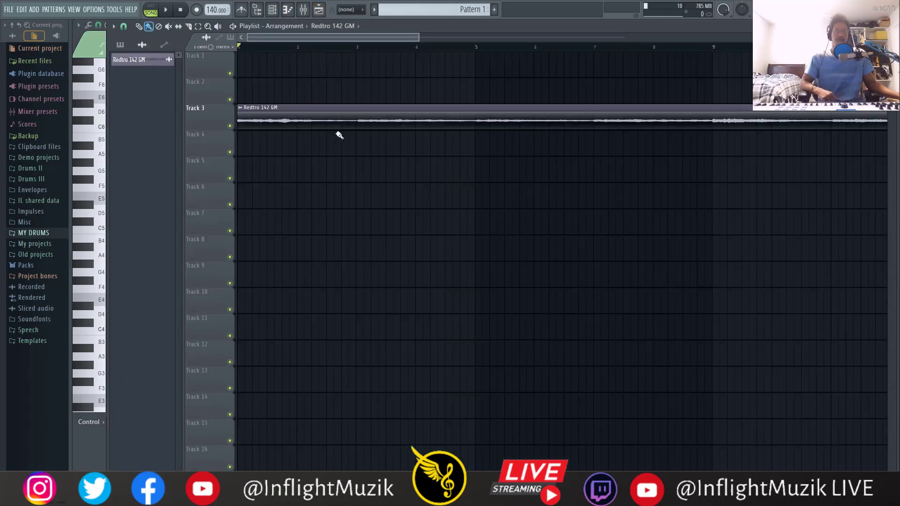
click(123, 26)
mouse_move(345, 124)
mouse_down()
mouse_move(373, 125)
mouse_move(348, 131)
mouse_up()
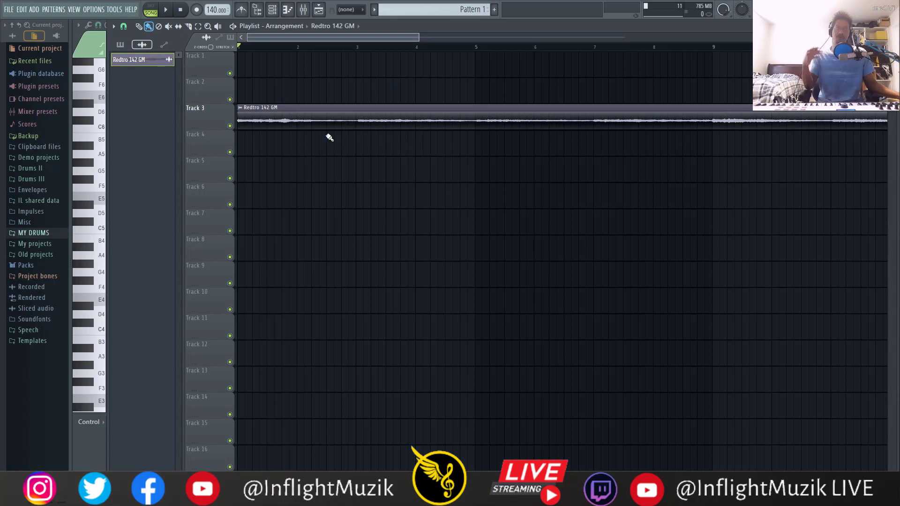
drag(289, 121, 211, 135)
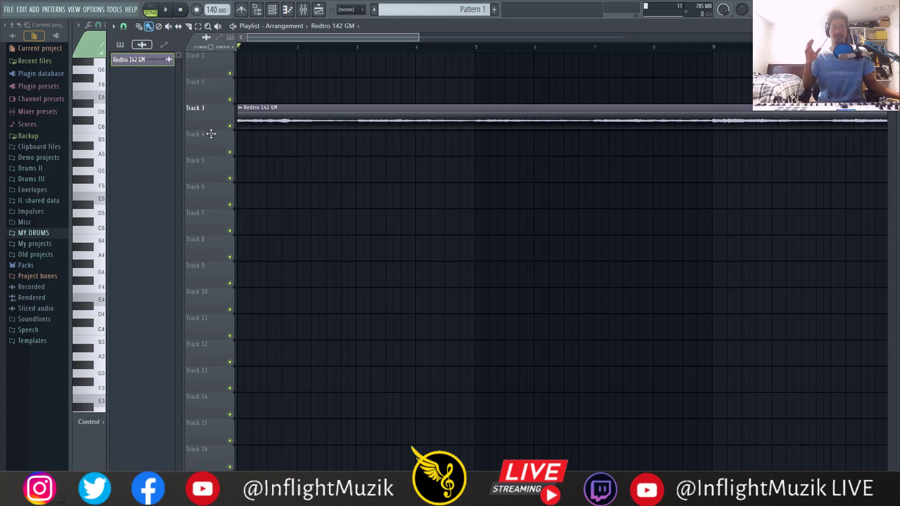
click(124, 27)
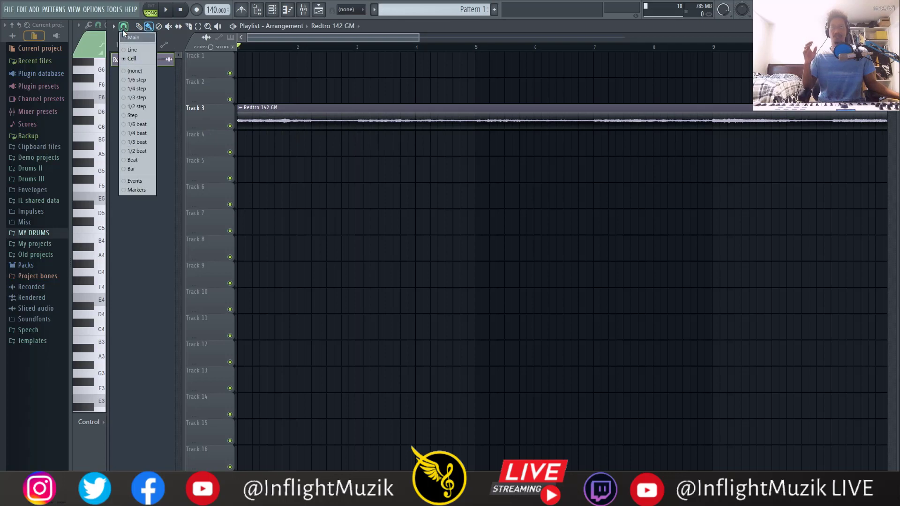
click(134, 49)
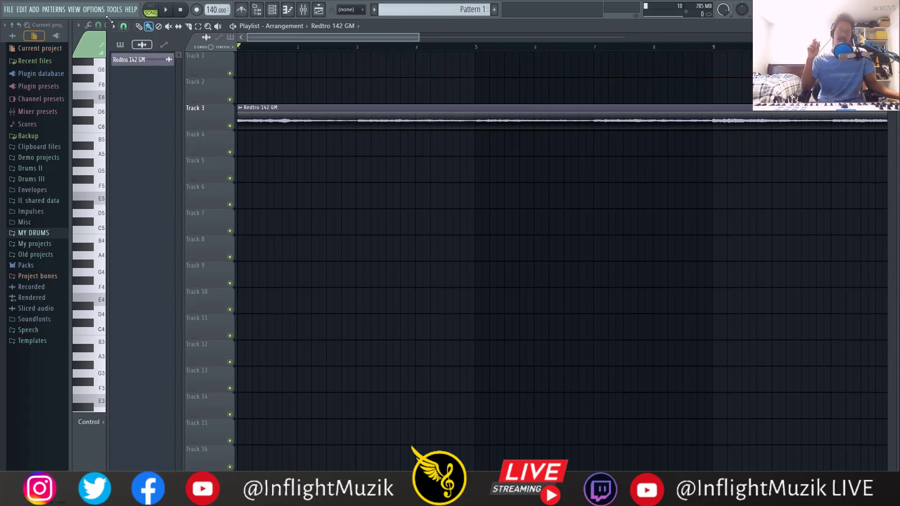
click(149, 28)
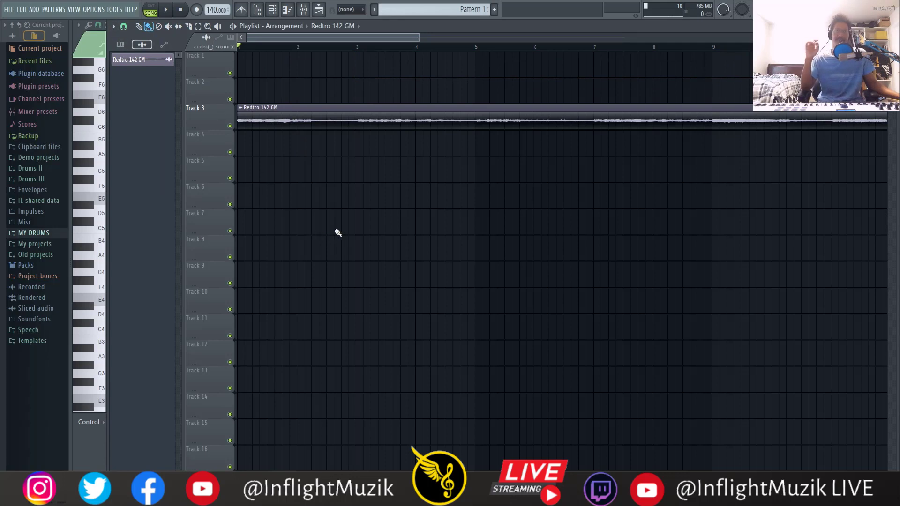
- Examine the playlist's available snap settings from Line and Cell down to Bar, Events and Markers, leaving the selection as is
scroll(328, 187, down, 3)
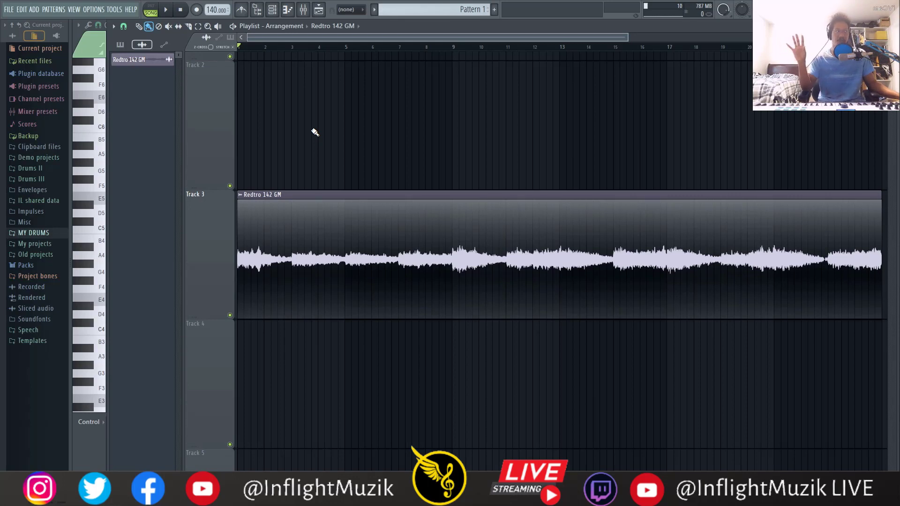
right_click(314, 133)
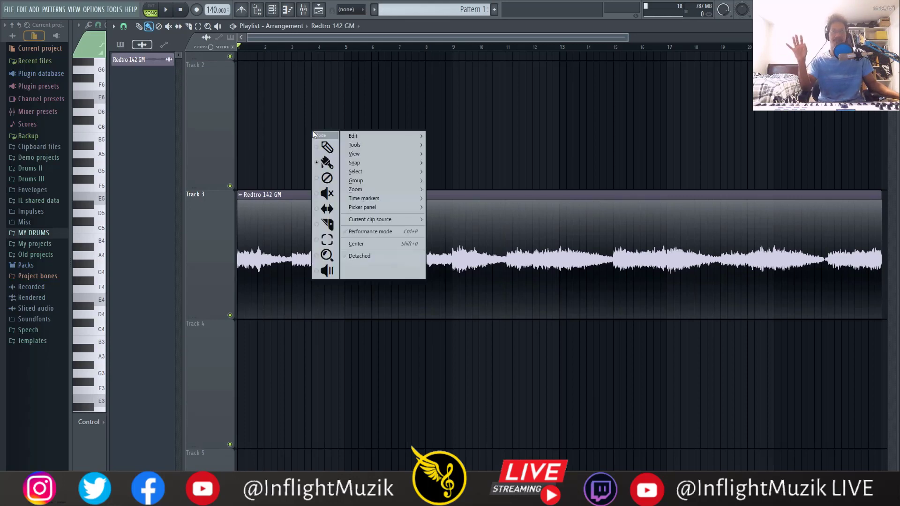
mouse_move(367, 164)
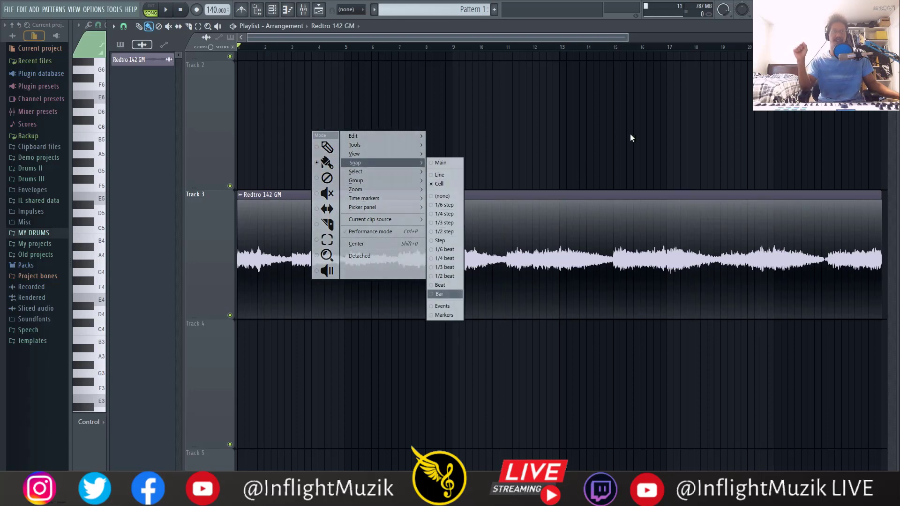
click(530, 148)
right_click(552, 136)
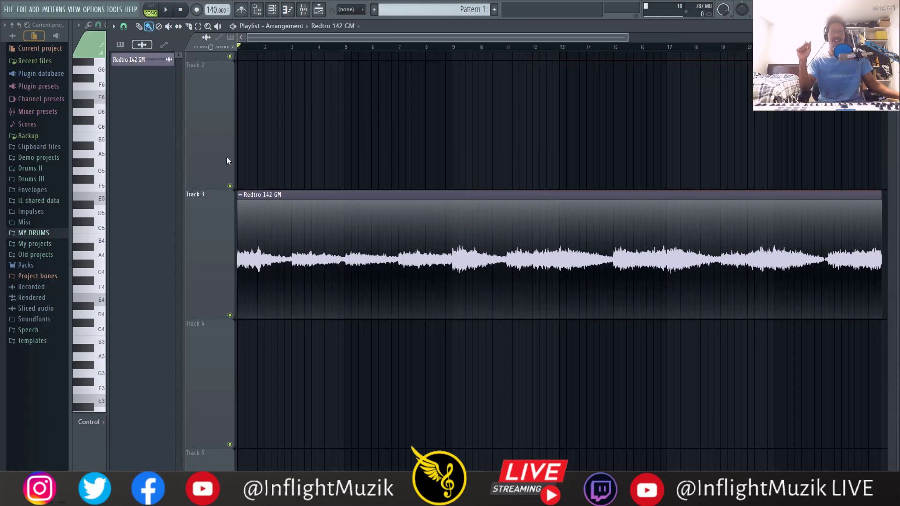
click(124, 27)
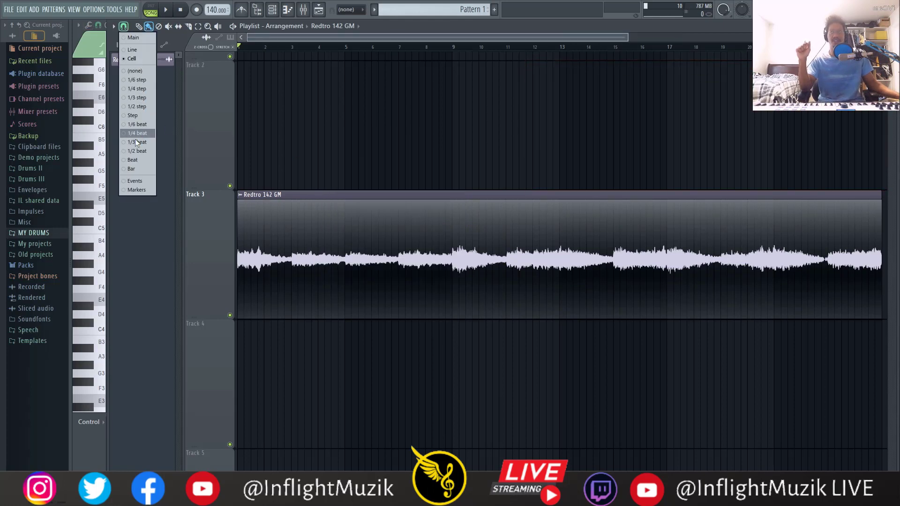
click(498, 132)
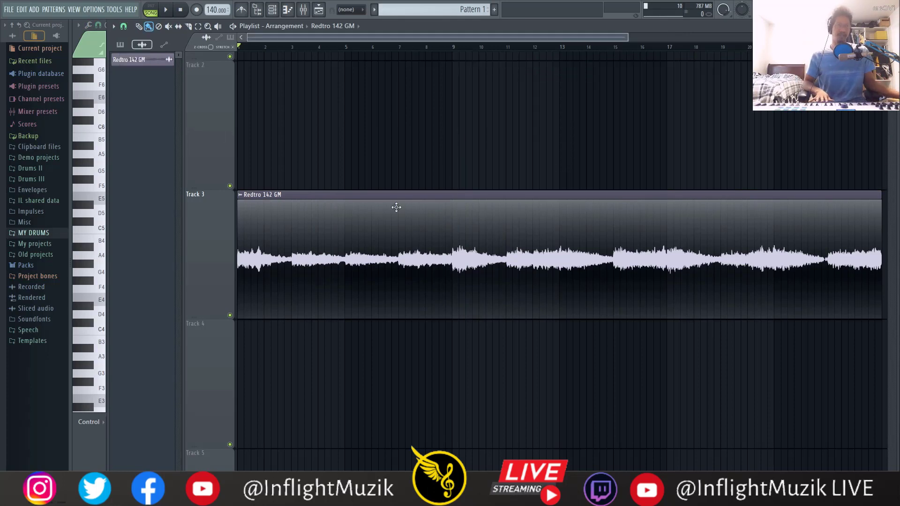
- Move the Redtro 142 GM clip to Track 1 and place the Outer Steller 100 Em loop at the start of Track 2
scroll(387, 191, down, 2)
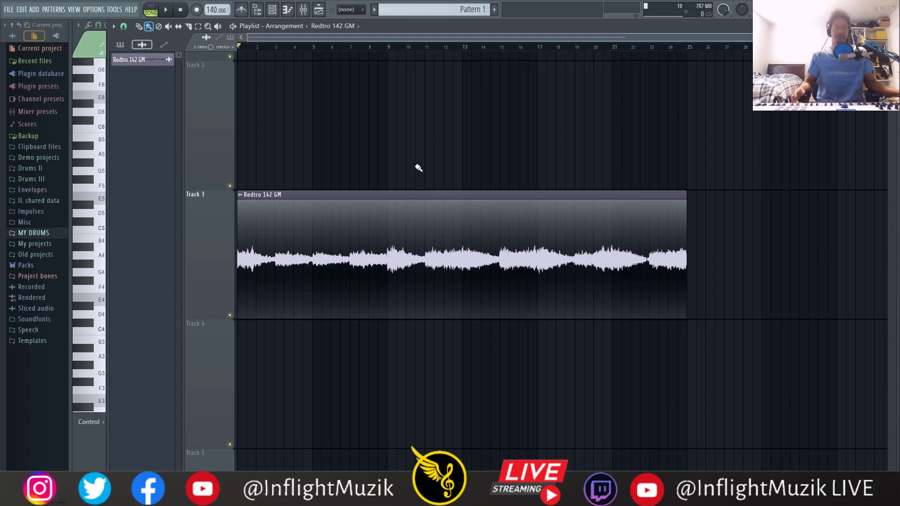
scroll(614, 129, up, 1)
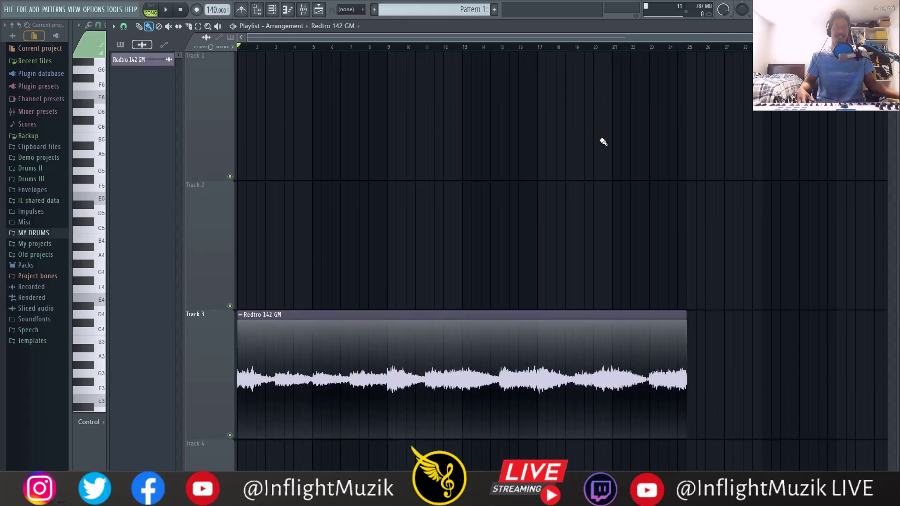
drag(419, 255, 277, 60)
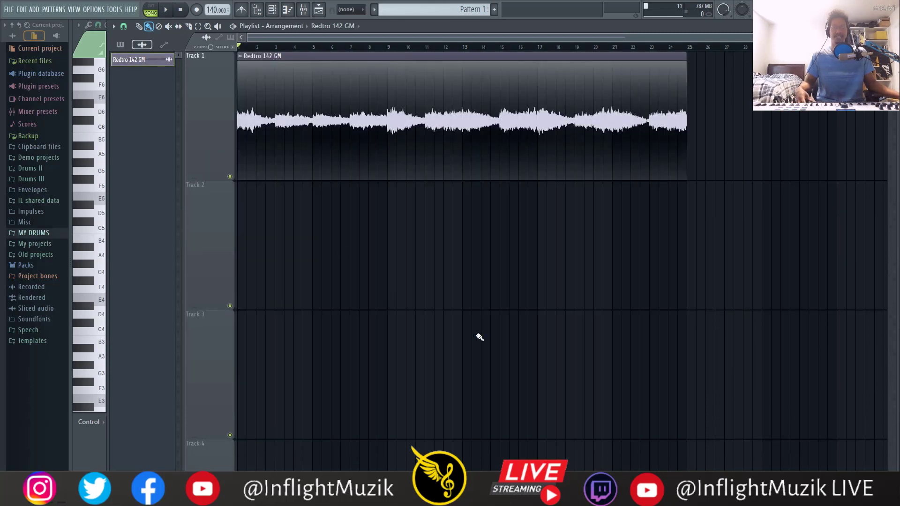
drag(330, 234, 239, 234)
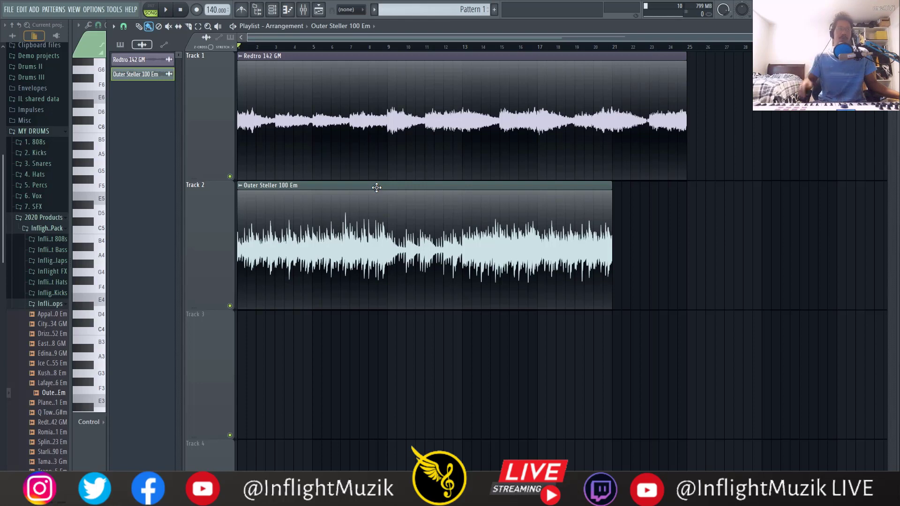
- Consolidate the clips on Tracks 1 and 2 into one 16Bit int stereo WAV, leaving the remainder and keeping insert and master effects enabled
drag(794, 269, 336, 143)
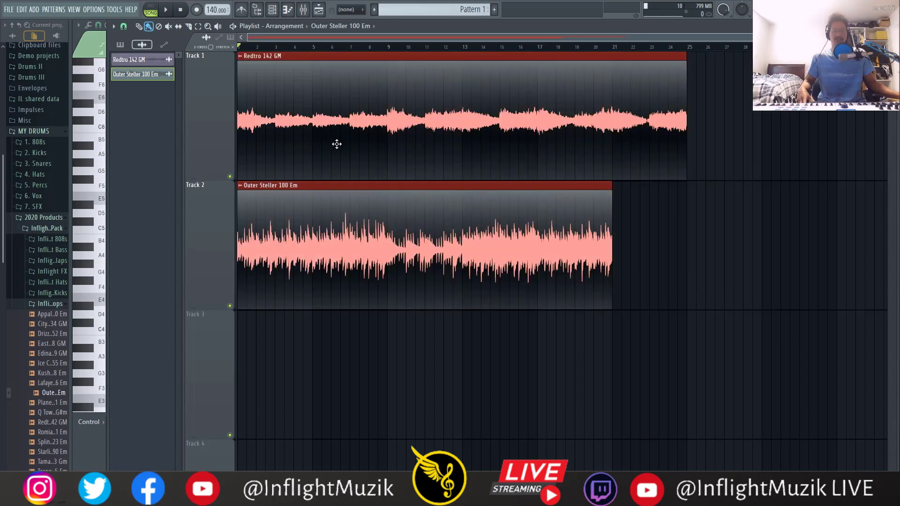
key(ctrl+alt+c)
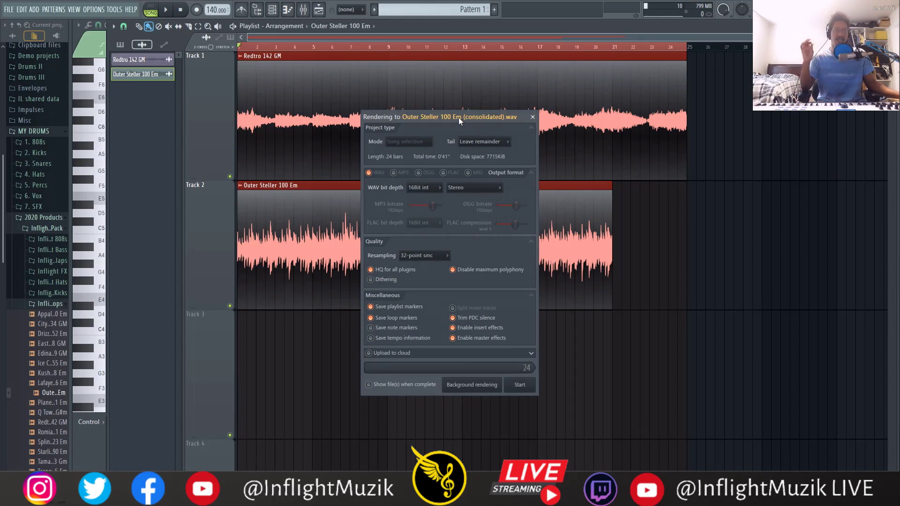
drag(459, 117, 482, 114)
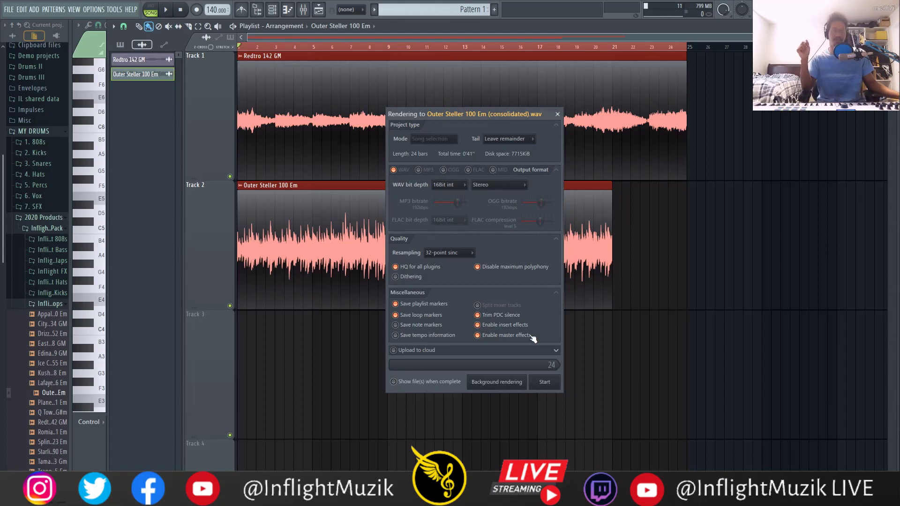
click(544, 382)
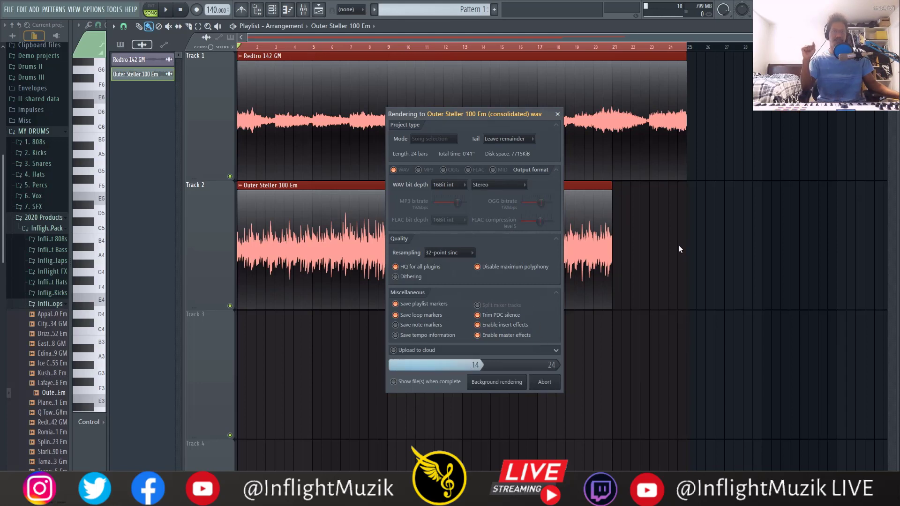
key(F9)
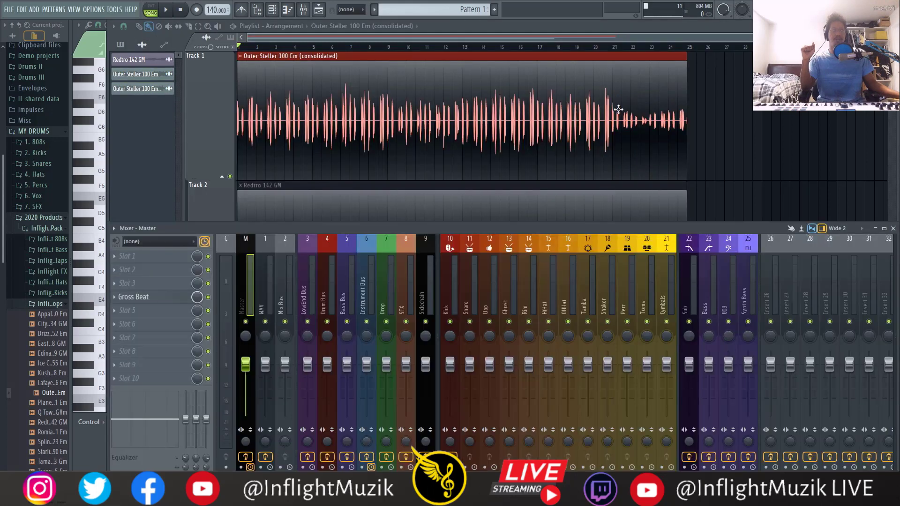
click(892, 228)
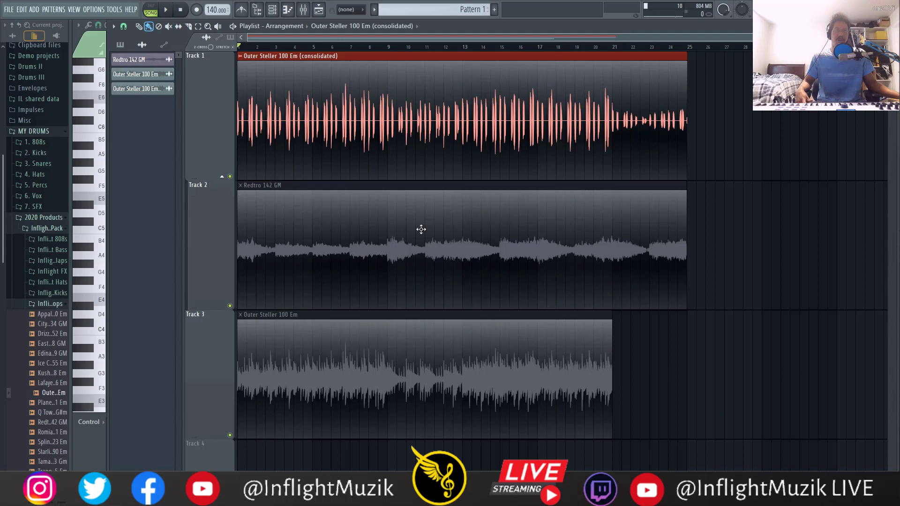
- Unmute the two source clips and consolidate only the clip on Track 1 again
key(ctrl+a)
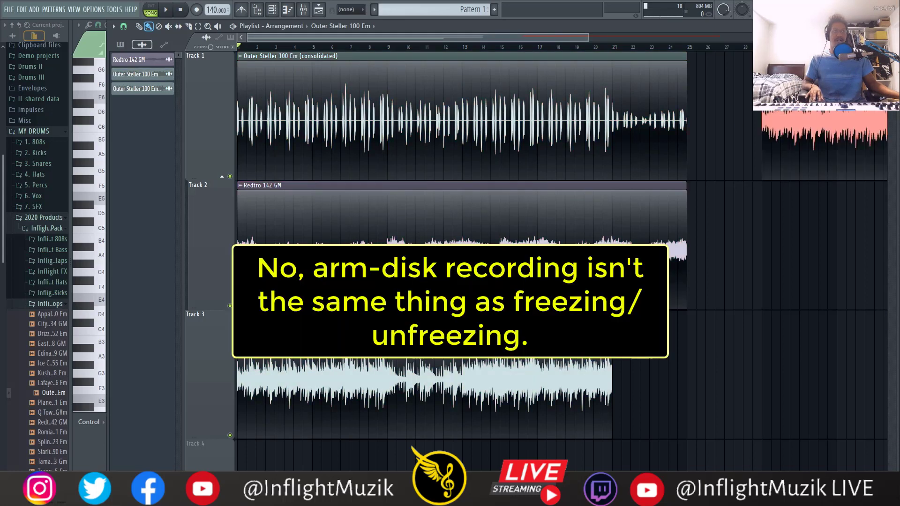
click(300, 139)
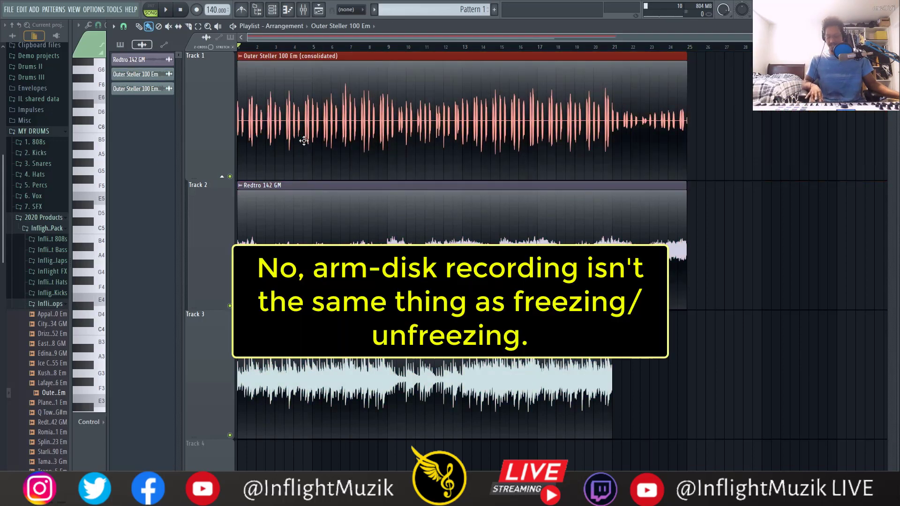
key(ctrl+alt+c)
click(536, 384)
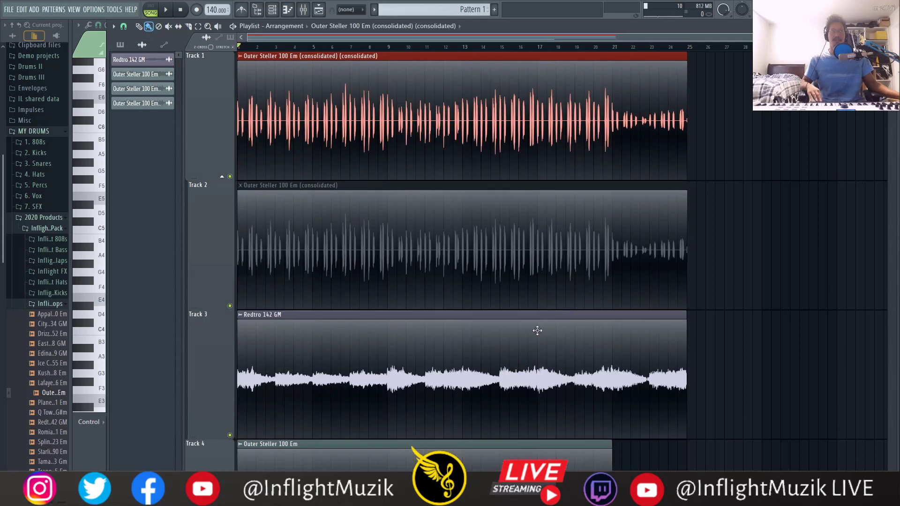
- Consolidate the Redtro 142 GM clip on Track 3 separately with the same render settings
scroll(718, 371, down, 3)
scroll(719, 371, down, 5)
scroll(725, 158, up, 2)
drag(724, 375, 472, 371)
key(ctrl+alt+c)
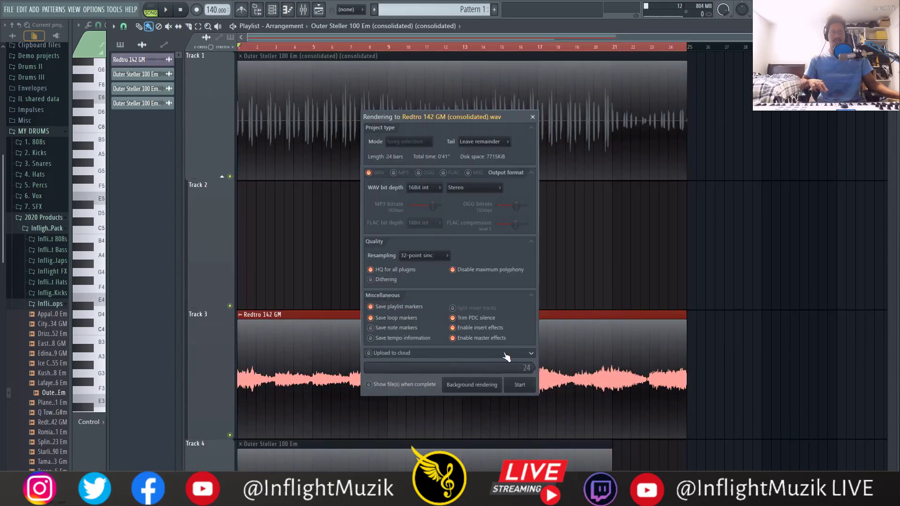
key(Return)
- Consolidate the Outer Steller 100 Em clip on Track 5 separately with the same render settings
scroll(654, 301, down, 2)
drag(683, 370, 397, 363)
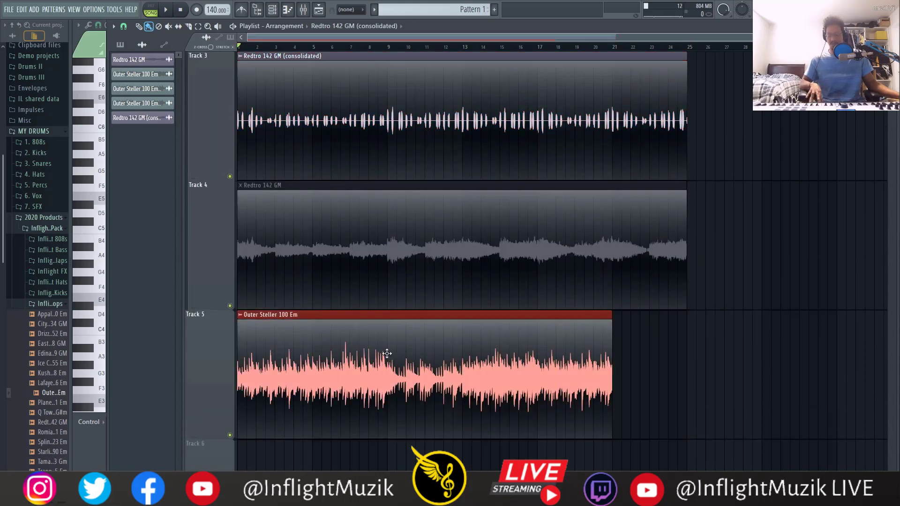
key(ctrl+alt+c)
key(Return)
- Select the consolidated clips on Tracks 1, 3 and 5 and compare them with the muted source clips beneath
scroll(713, 340, up, 2)
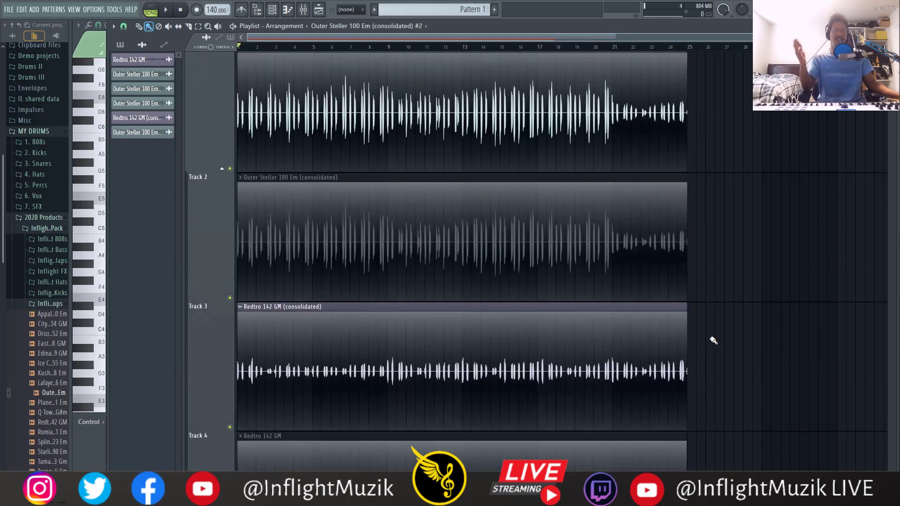
scroll(717, 316, down, 5)
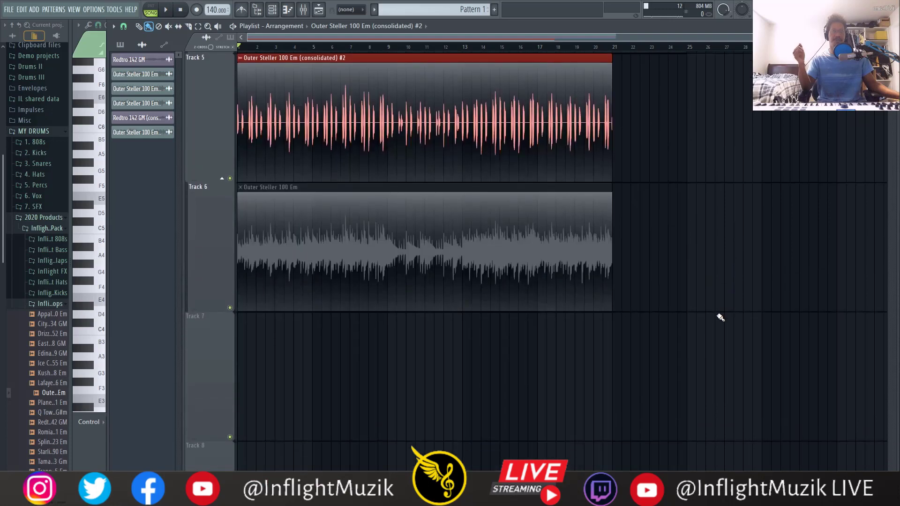
scroll(717, 316, up, 3)
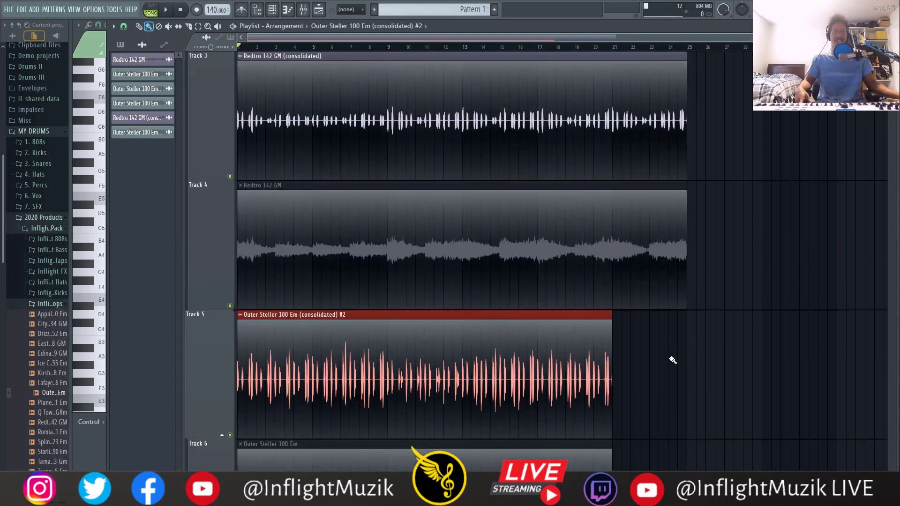
drag(722, 356, 426, 359)
scroll(685, 315, up, 2)
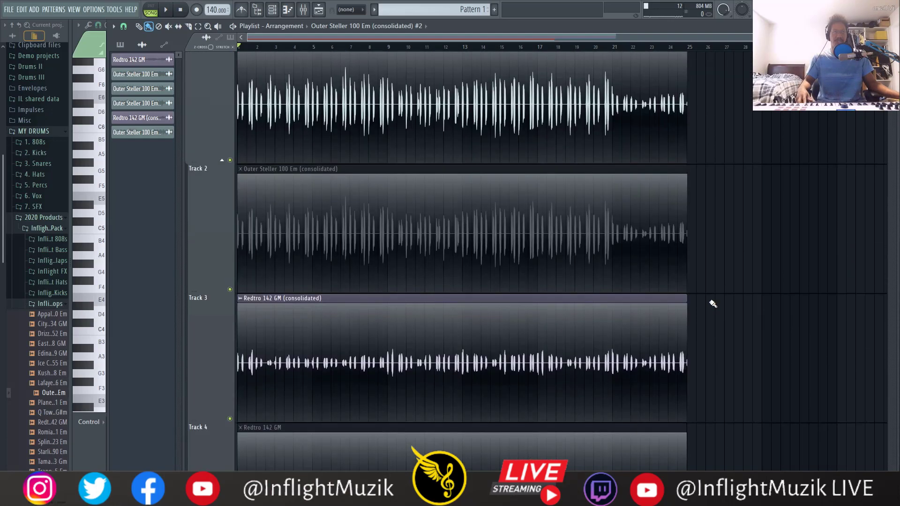
drag(722, 370, 674, 375)
drag(753, 181, 247, 66)
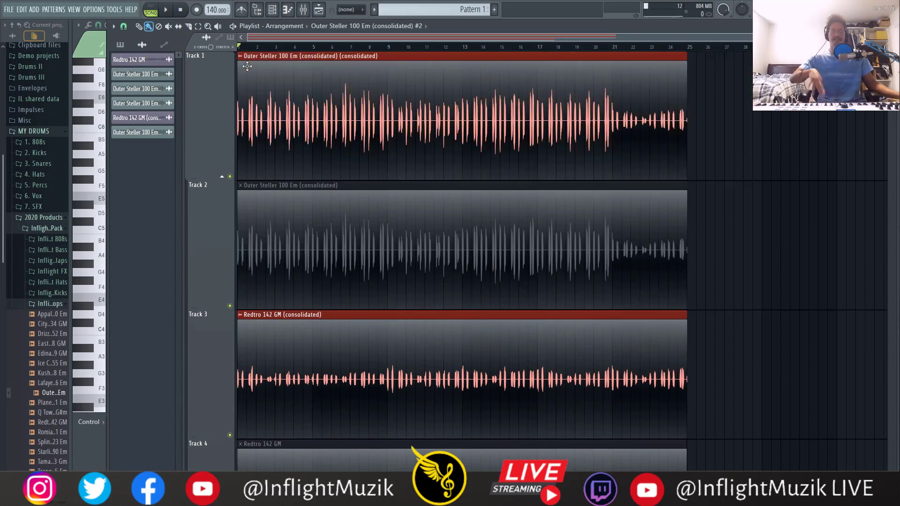
scroll(652, 235, down, 3)
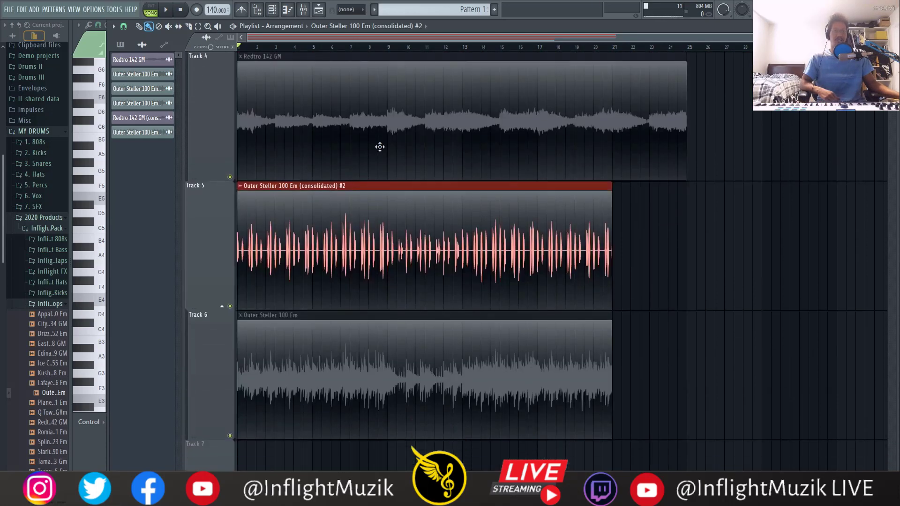
scroll(637, 379, up, 3)
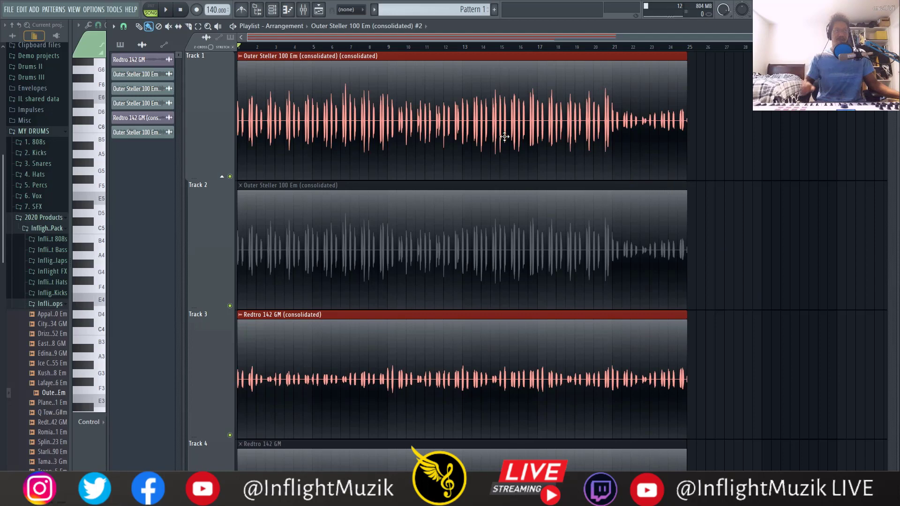
scroll(768, 410, down, 2)
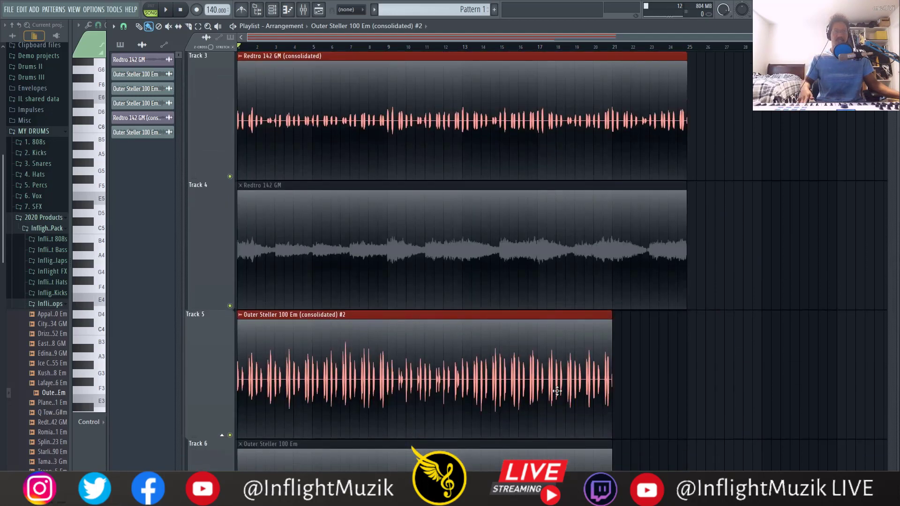
scroll(581, 389, down, 2)
scroll(604, 385, up, 4)
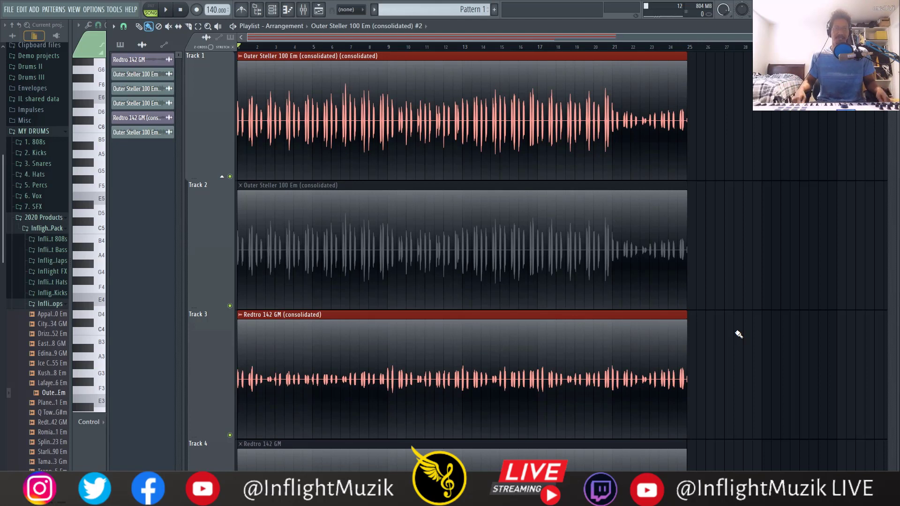
- Delete all clips from the playlist and place Outer Steller 100 Em (consolidated) #2 at the start of Track 1
key(ctrl+a)
key(Delete)
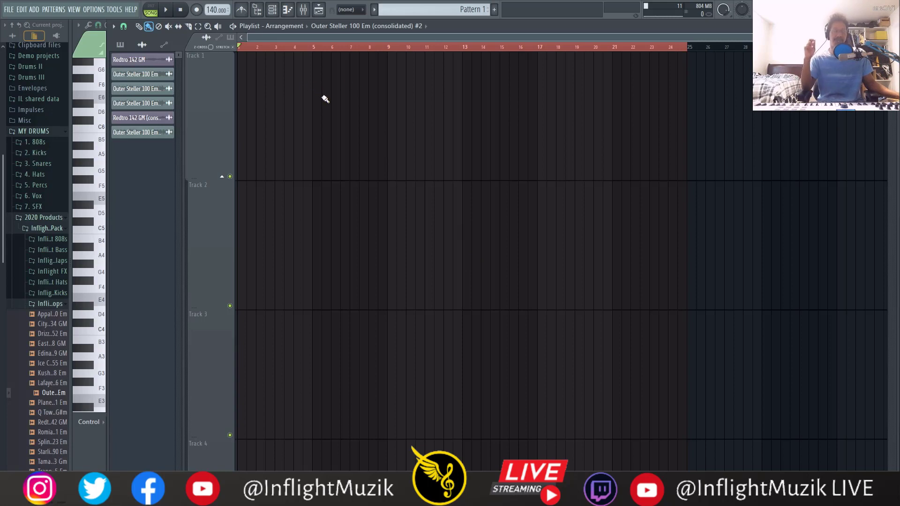
key(ctrl+v)
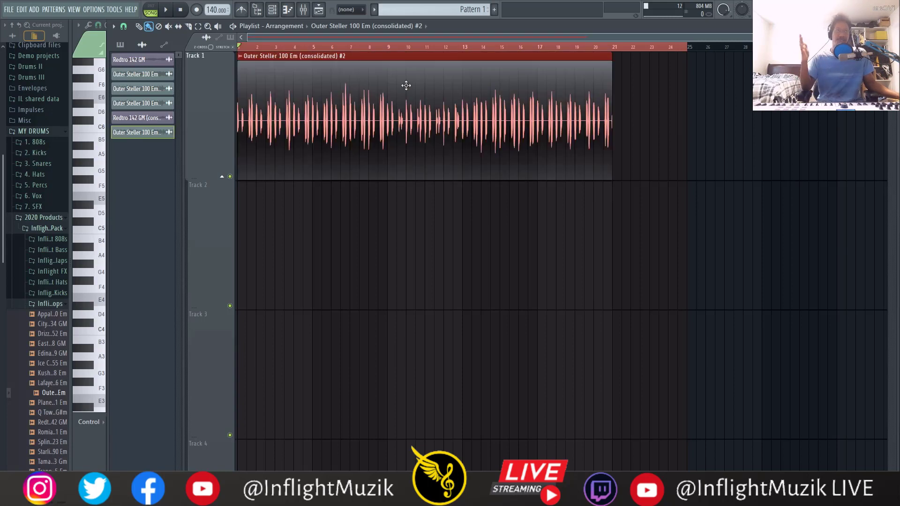
- Open the Track 1 clip's channel settings and load its sample into the Newtime time warper
double_click(344, 117)
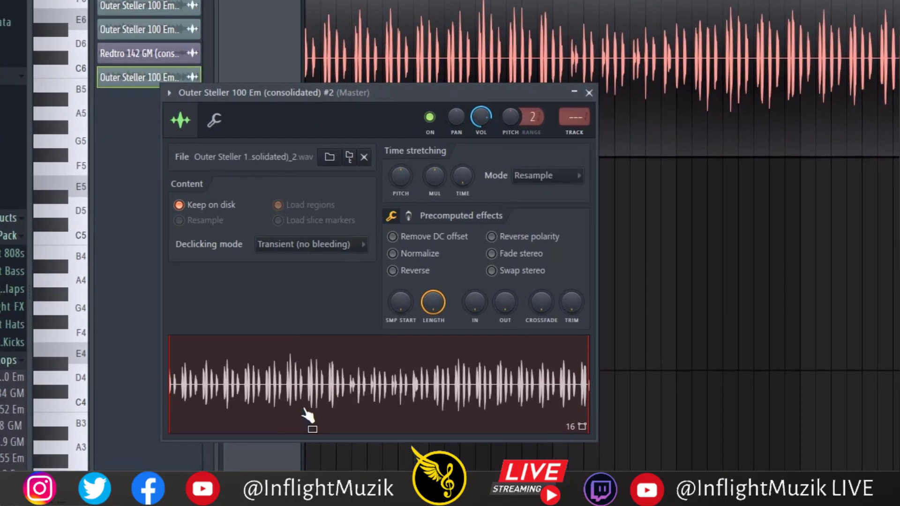
right_click(252, 327)
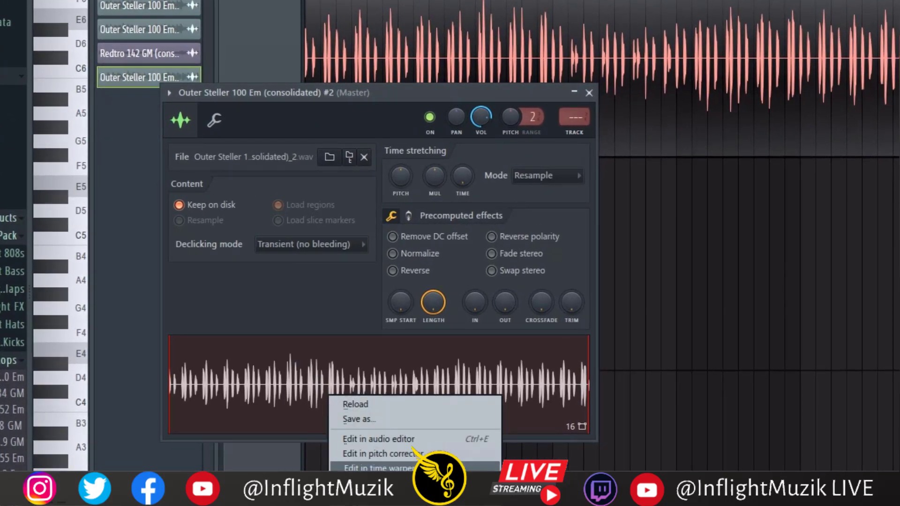
click(375, 467)
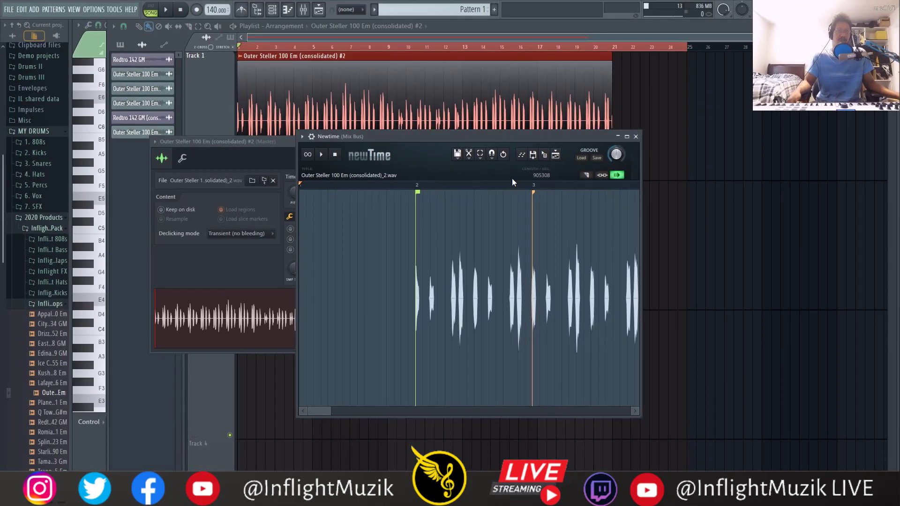
- Arrange the Newtime and channel settings windows side by side for comparison over the playlist, and close both
drag(479, 140, 560, 133)
drag(303, 141, 334, 165)
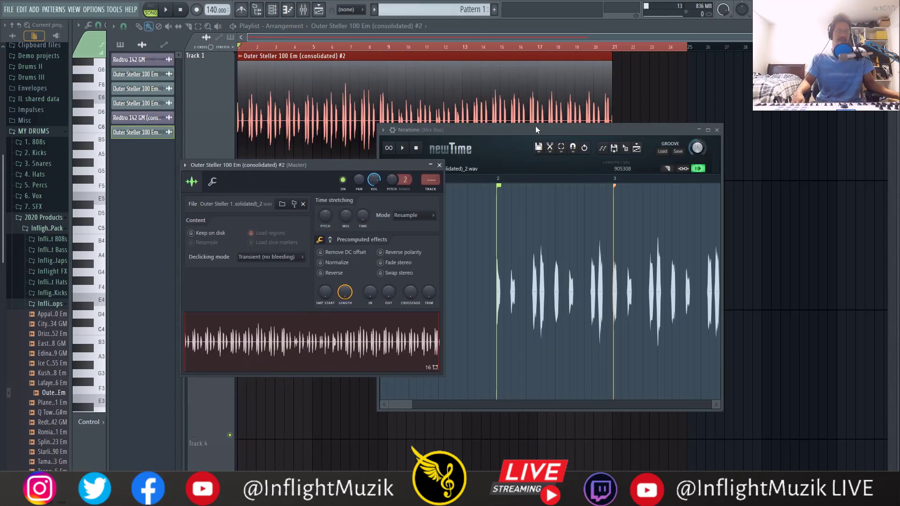
drag(534, 127, 603, 109)
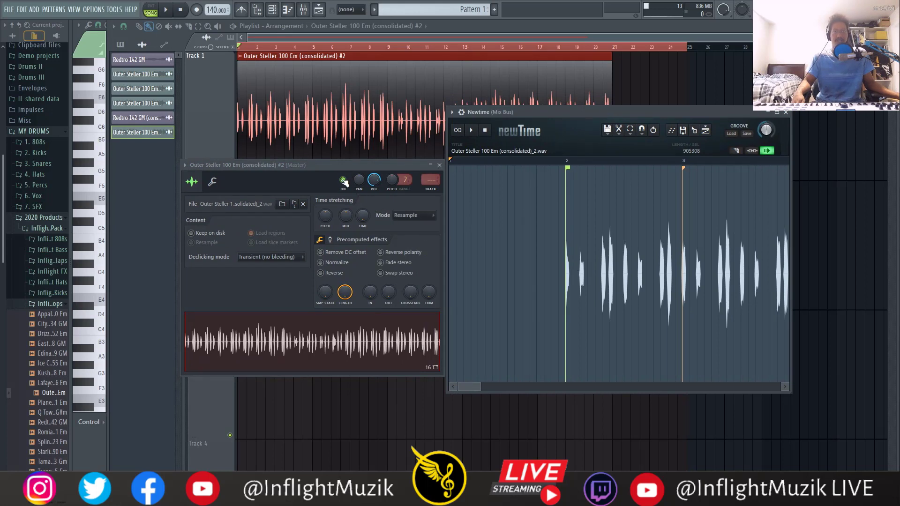
drag(329, 168, 329, 162)
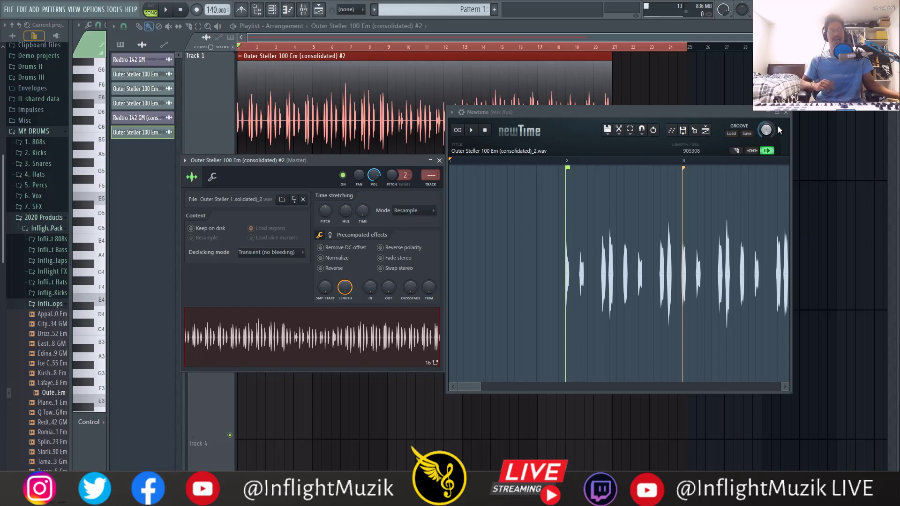
key(Escape)
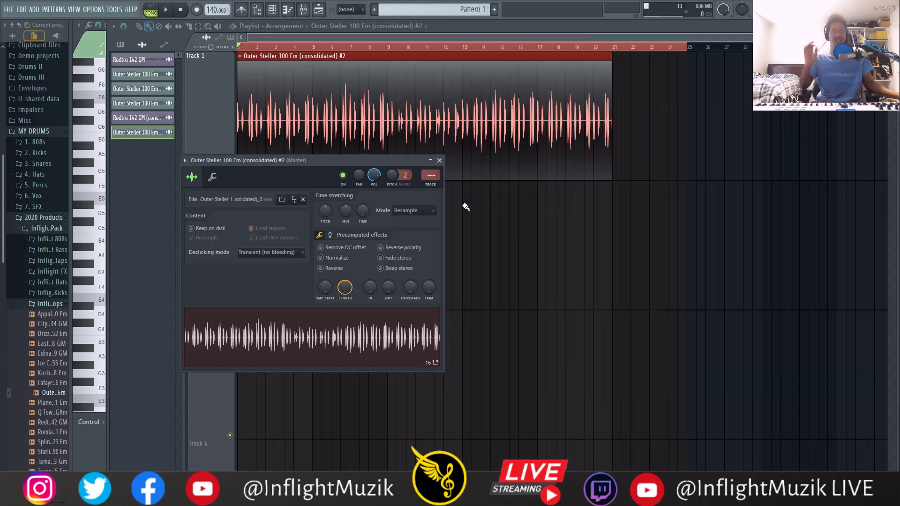
click(439, 160)
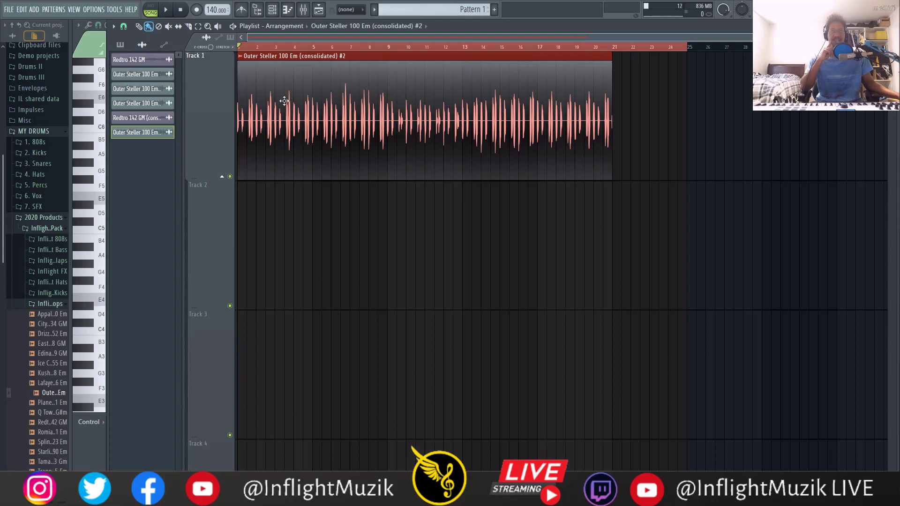
- Open the Track 1 clip's sample directly in Newtime with the clip's Time-warp sample command, and close the editor
click(240, 56)
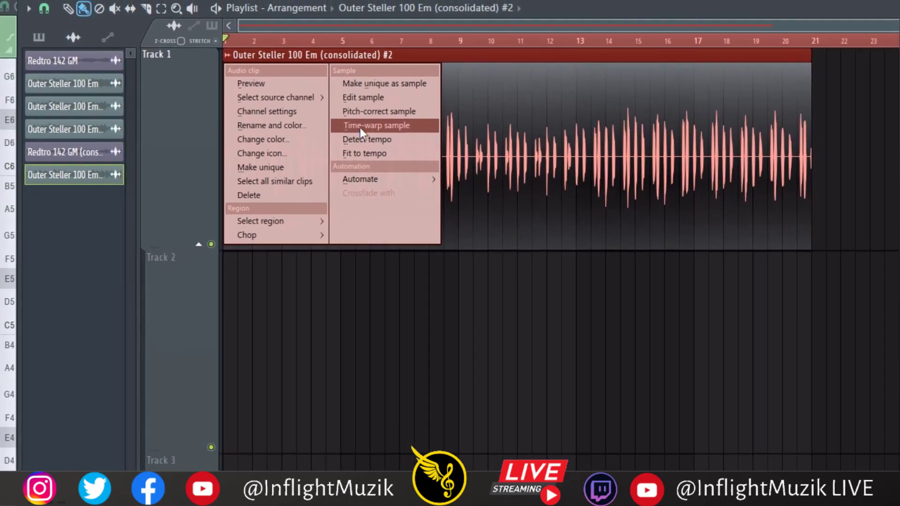
click(391, 134)
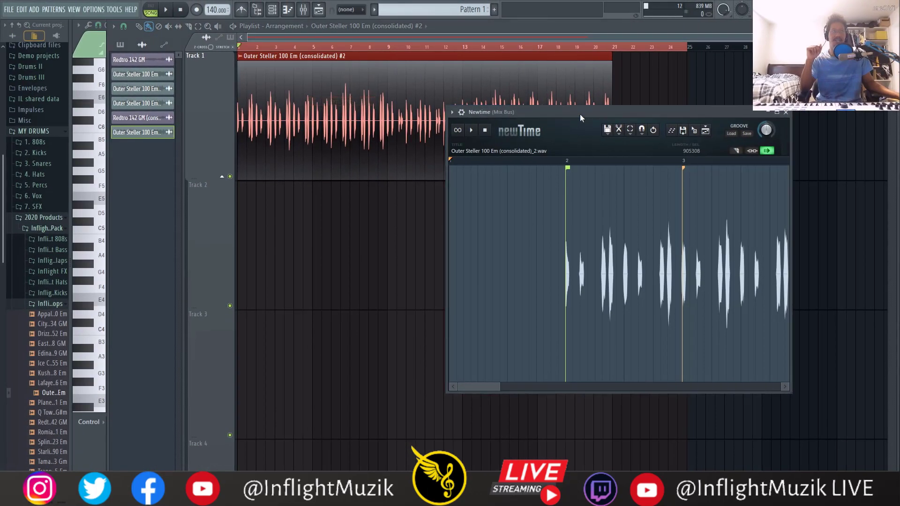
drag(580, 117, 360, 157)
double_click(351, 92)
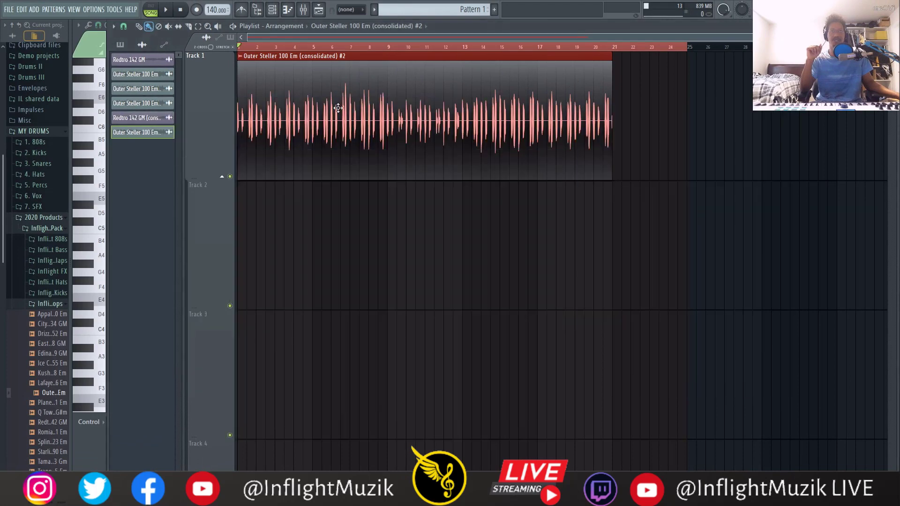
right_click(330, 342)
key(Escape)
key(Escape)
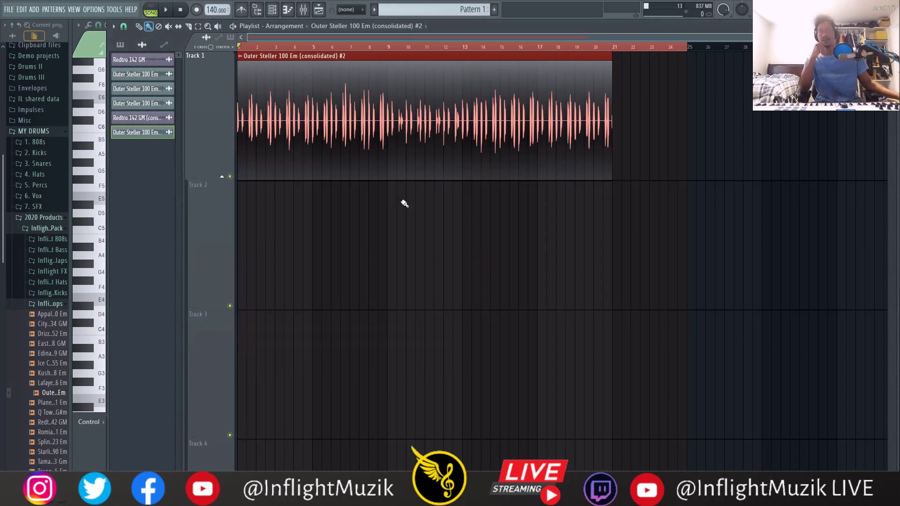
- Turn on the playlist's Performance mode and delete the Outer Steller 100 Em (consolidated) #2 clip from Track 1
click(113, 26)
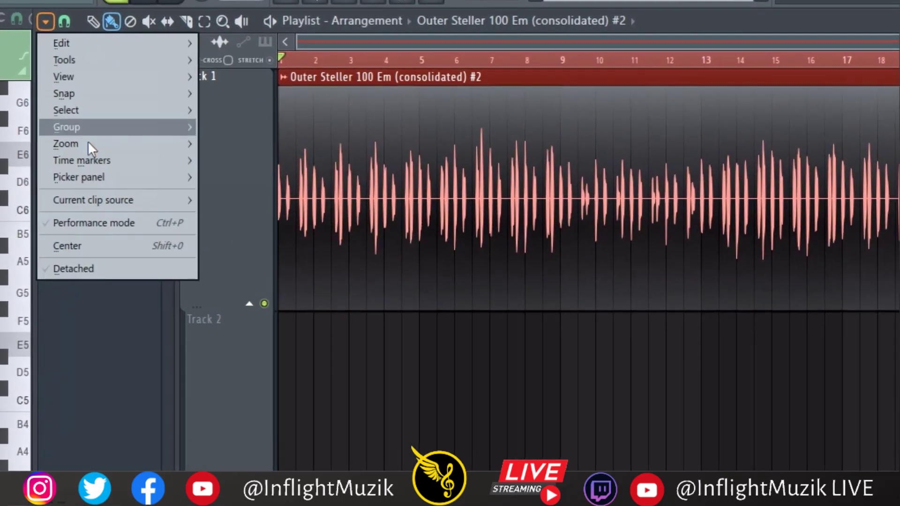
click(111, 224)
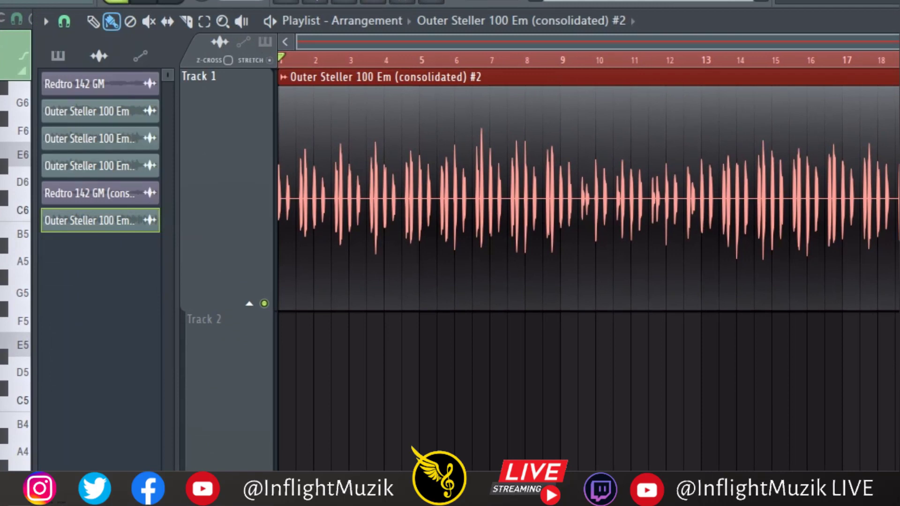
key(Delete)
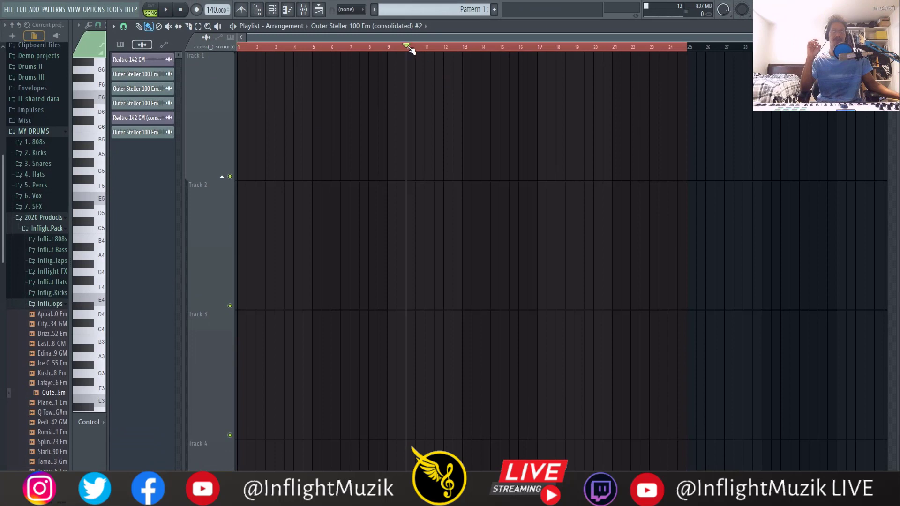
key(ctrl+n)
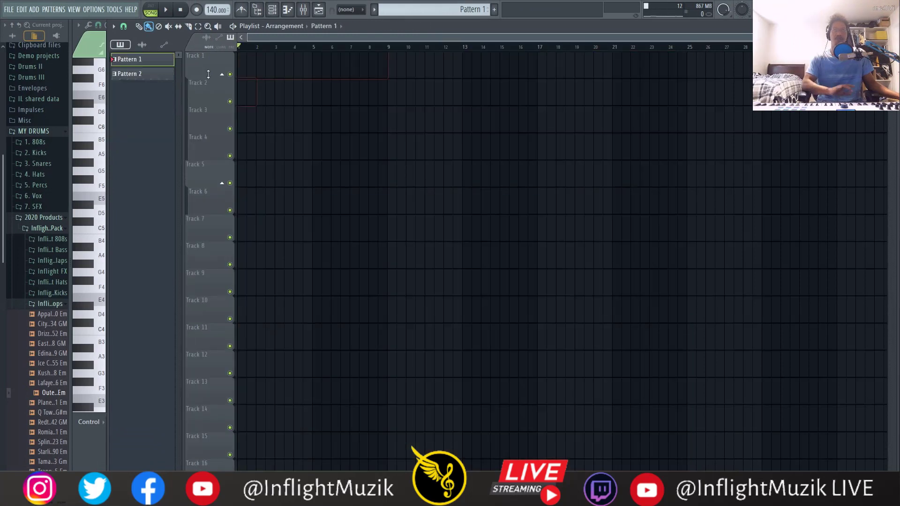
- Toggle Performance mode for the empty playlist
click(114, 27)
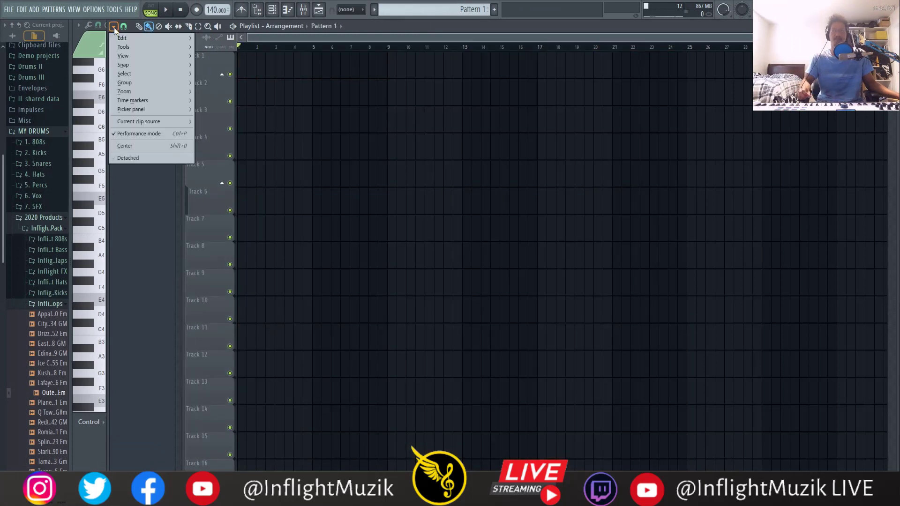
click(151, 133)
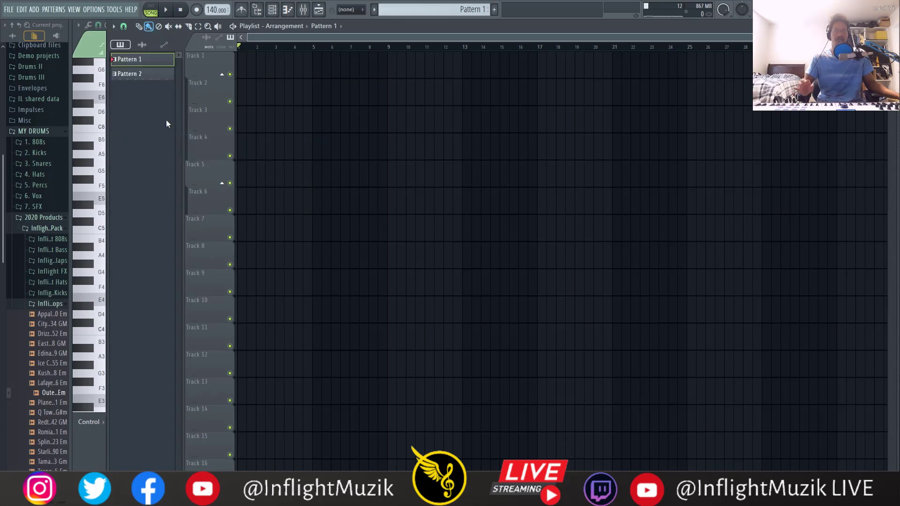
click(114, 26)
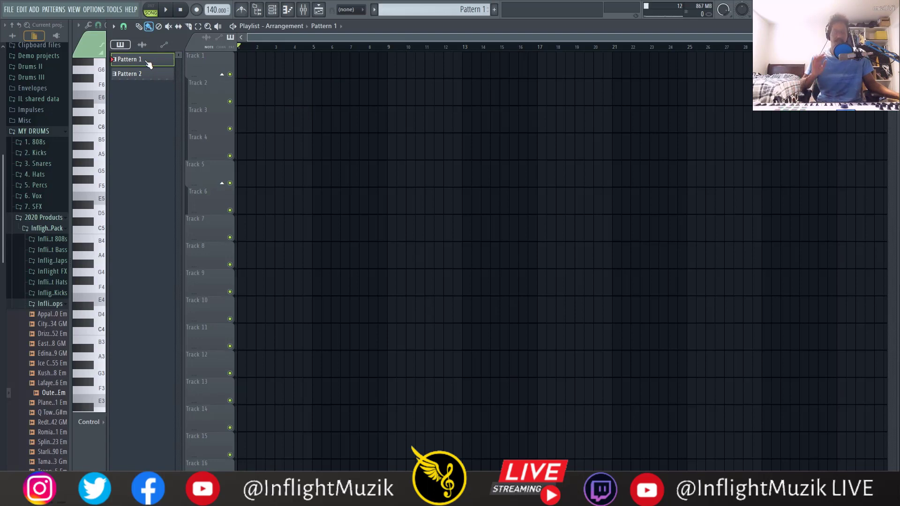
- Place Pattern 1 at the start of Track 1 and Pattern 2 at the start of Track 2, checking Pattern 2 in the channel rack
drag(143, 63, 240, 69)
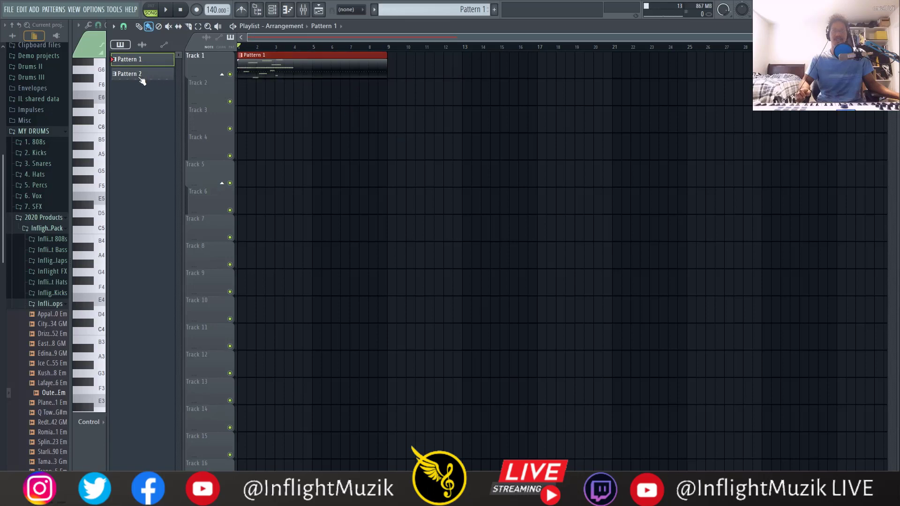
drag(142, 81, 238, 100)
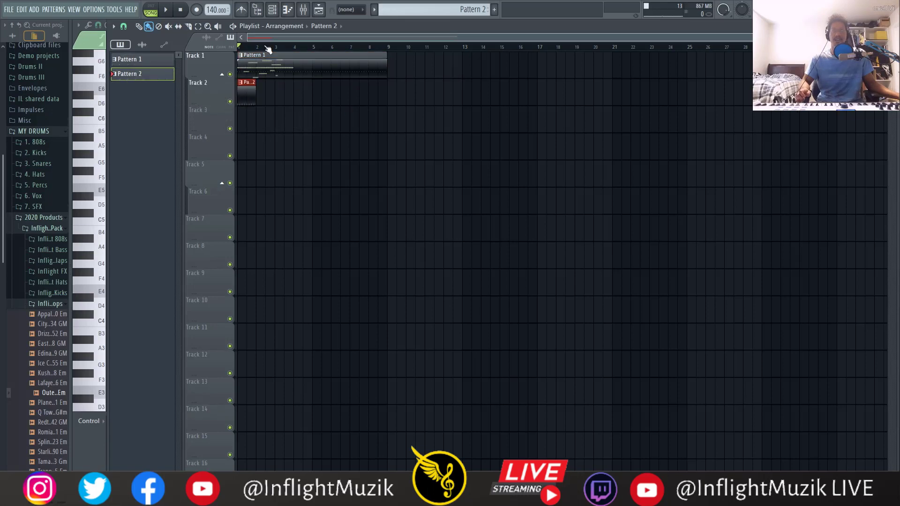
click(270, 10)
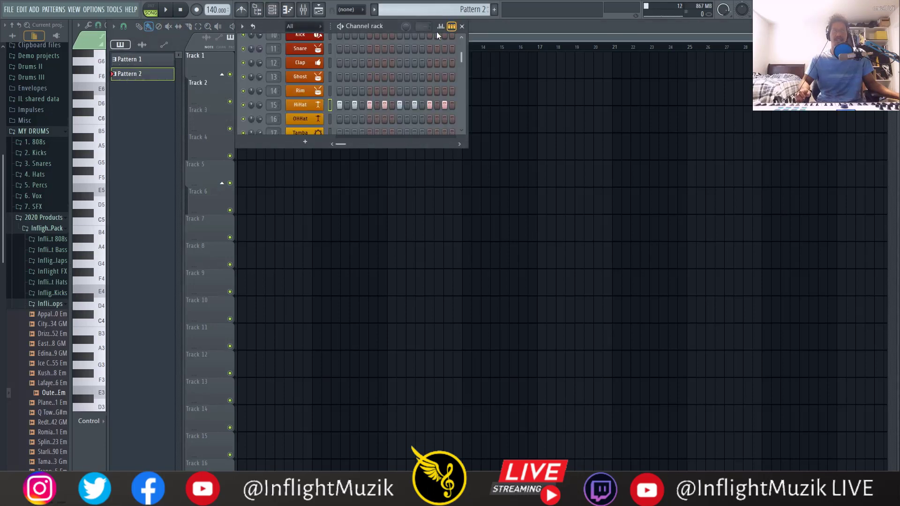
click(461, 26)
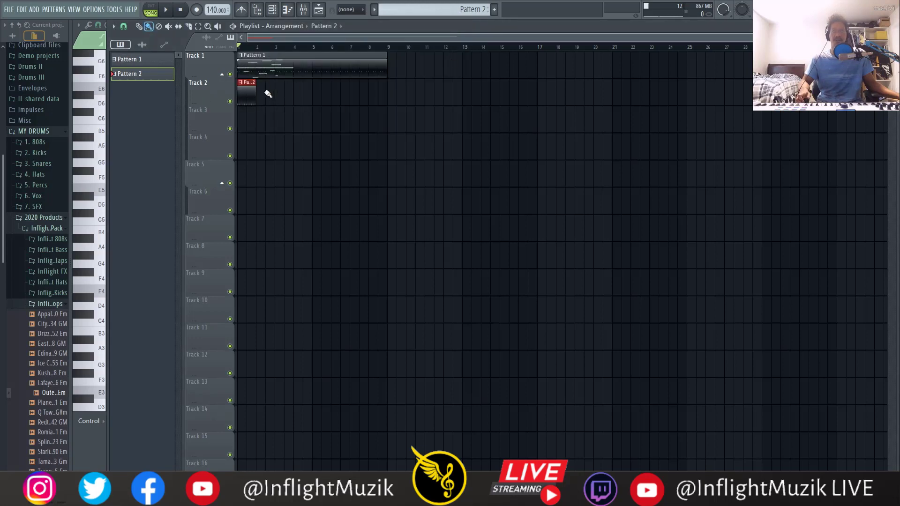
mouse_move(264, 93)
mouse_down()
mouse_move(371, 92)
mouse_move(265, 95)
mouse_up()
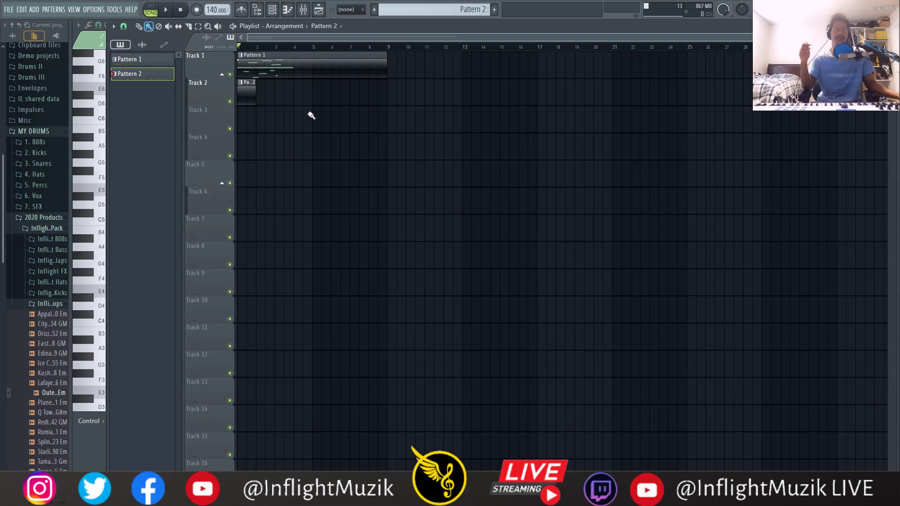
- Delete both pattern clips from the playlist
key(ctrl+a)
key(Delete)
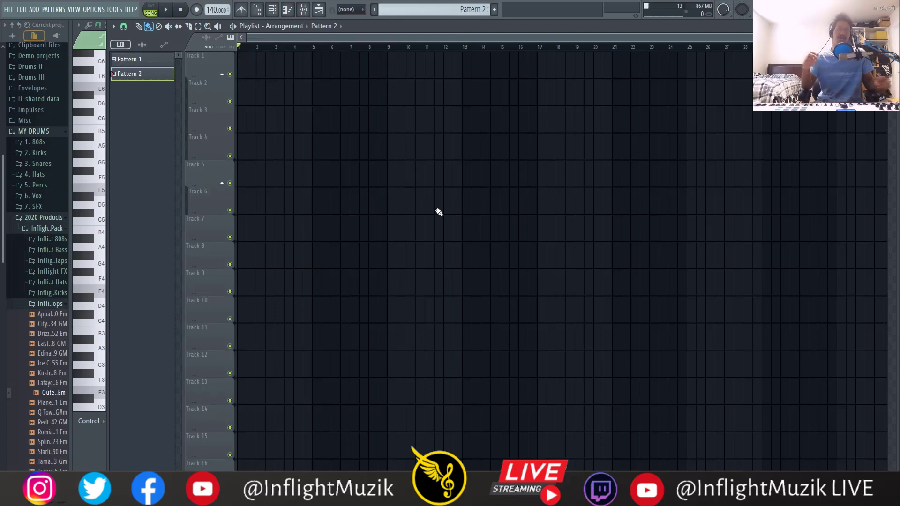
- Examine the template's channel rack, mixer tracks and playlist tracks, and close the channel rack and mixer
key(F6)
scroll(361, 126, up, 1)
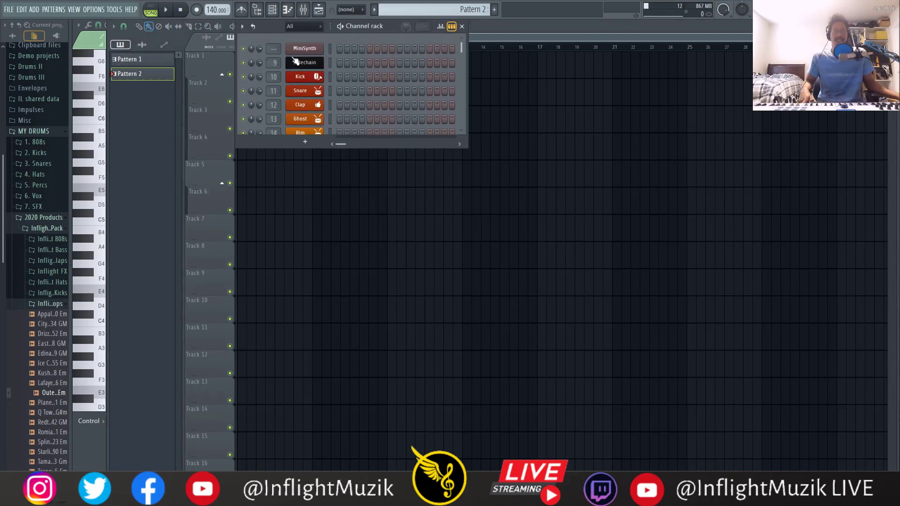
click(303, 9)
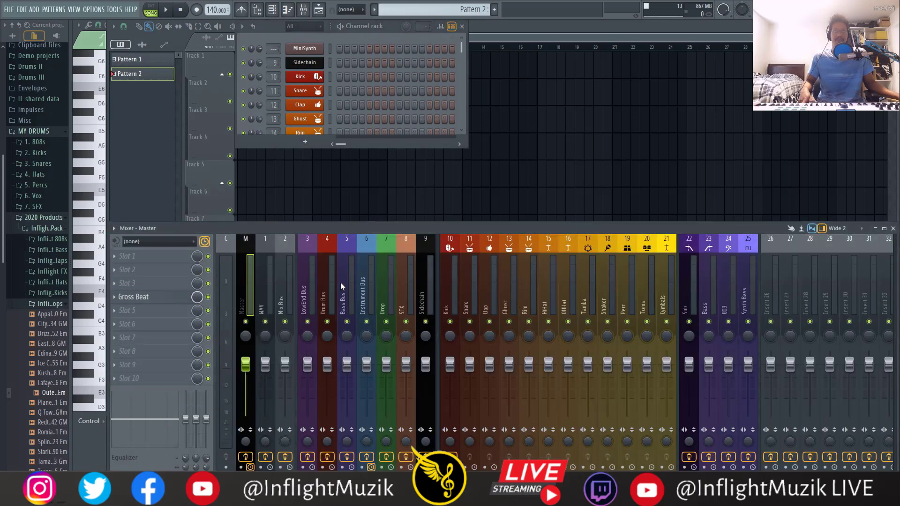
key(F12)
scroll(205, 196, down, 2)
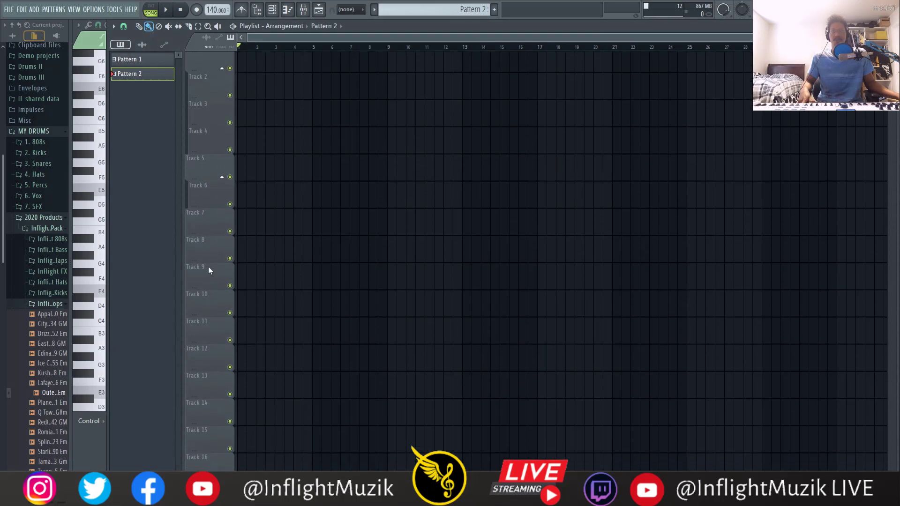
scroll(209, 267, up, 2)
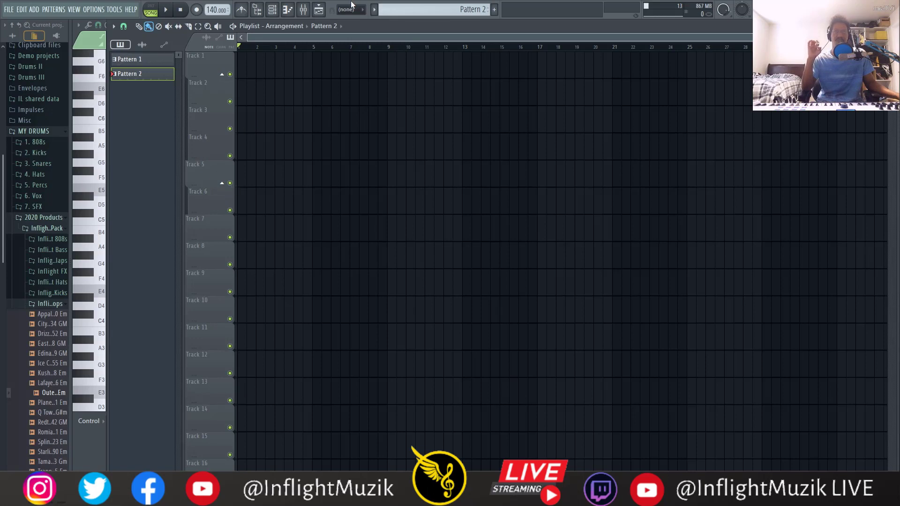
click(303, 9)
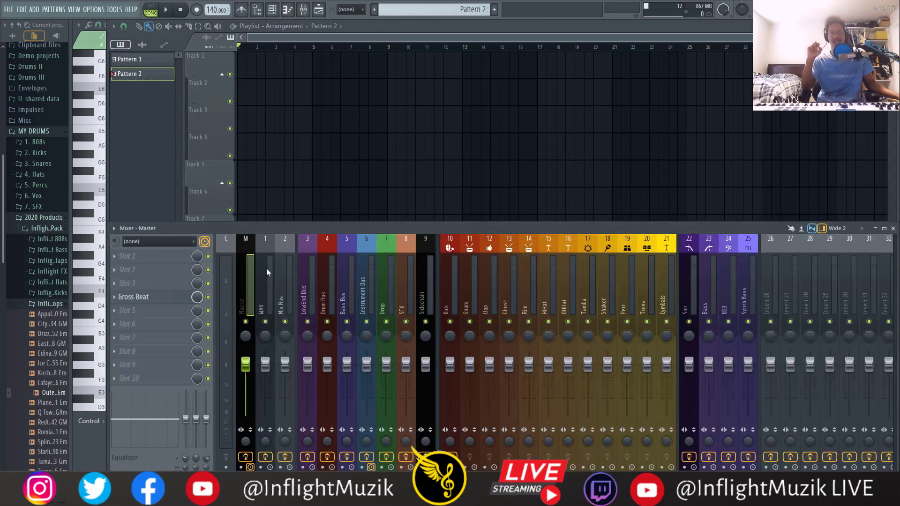
click(272, 9)
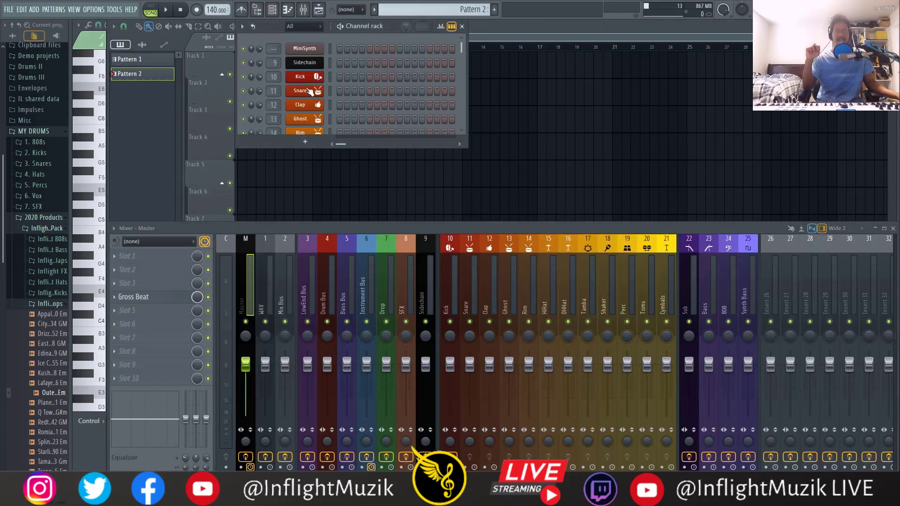
key(F12)
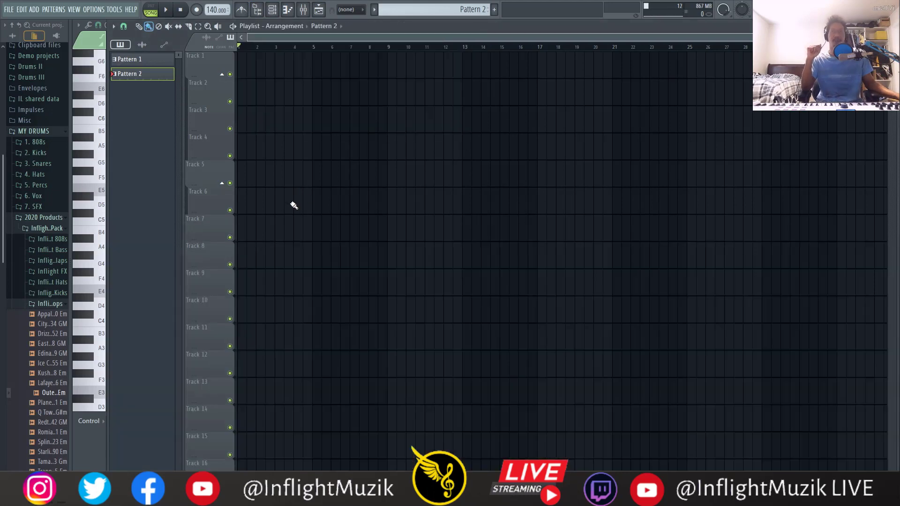